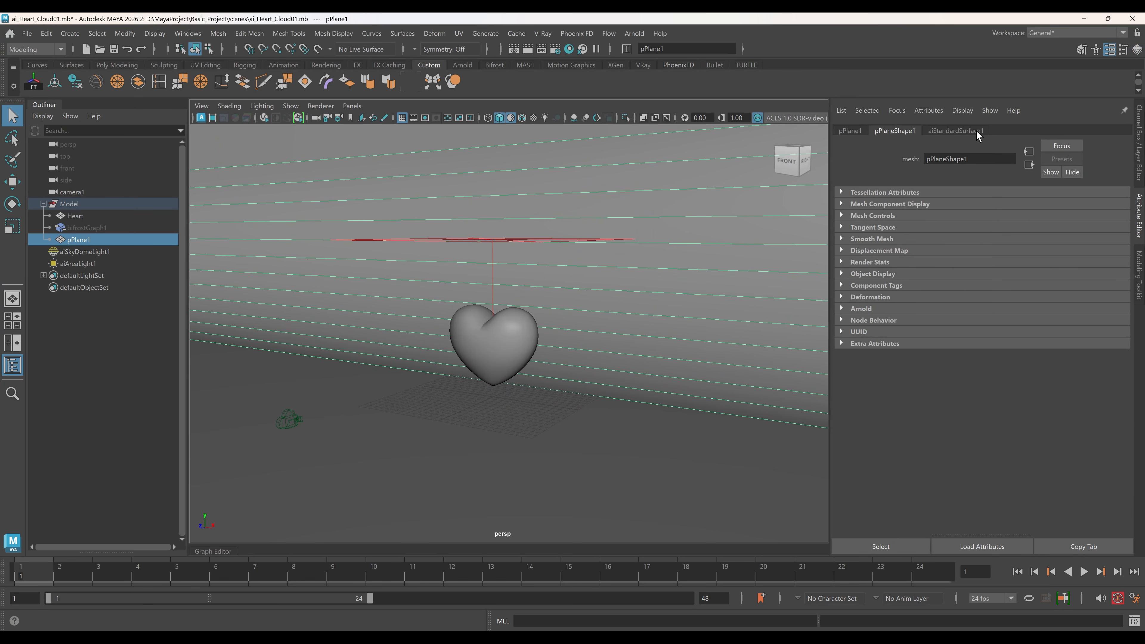
Review the sky dome light's HDR color texture and the area light's attributes.
{"action": "left_click", "coordinate": [85, 251]}
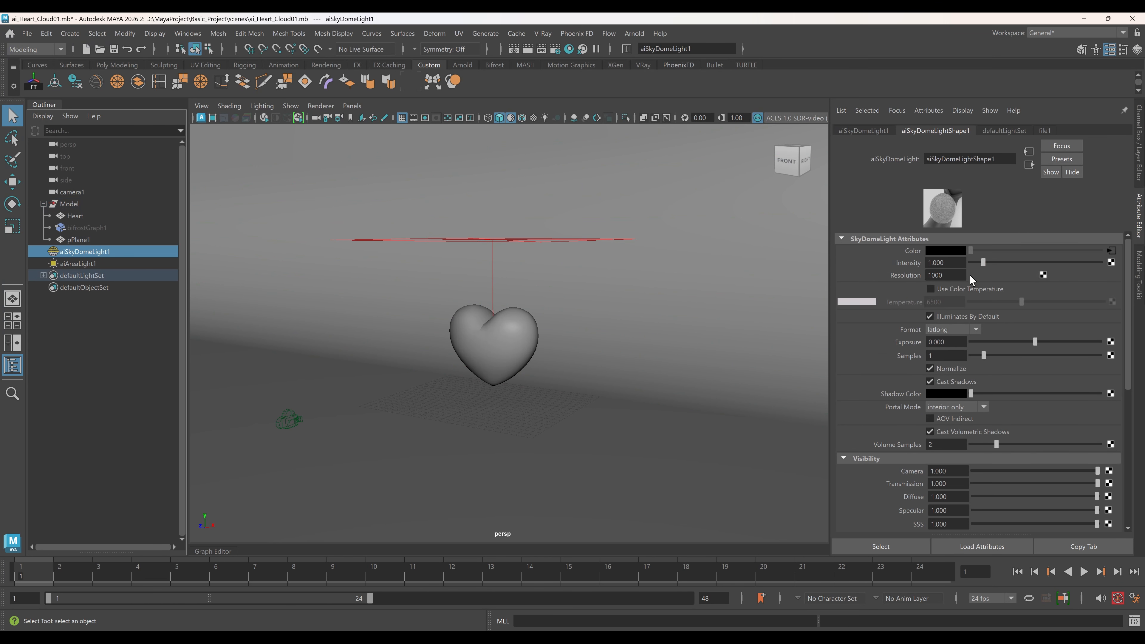
{"action": "left_click", "coordinate": [1112, 251]}
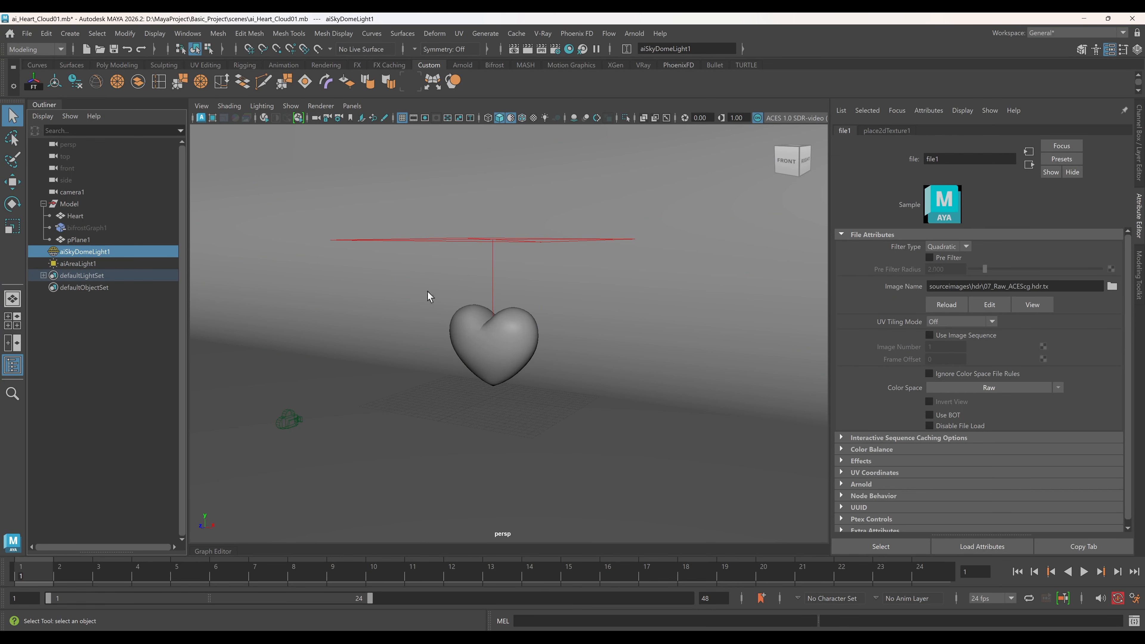
{"action": "left_click", "coordinate": [83, 263]}
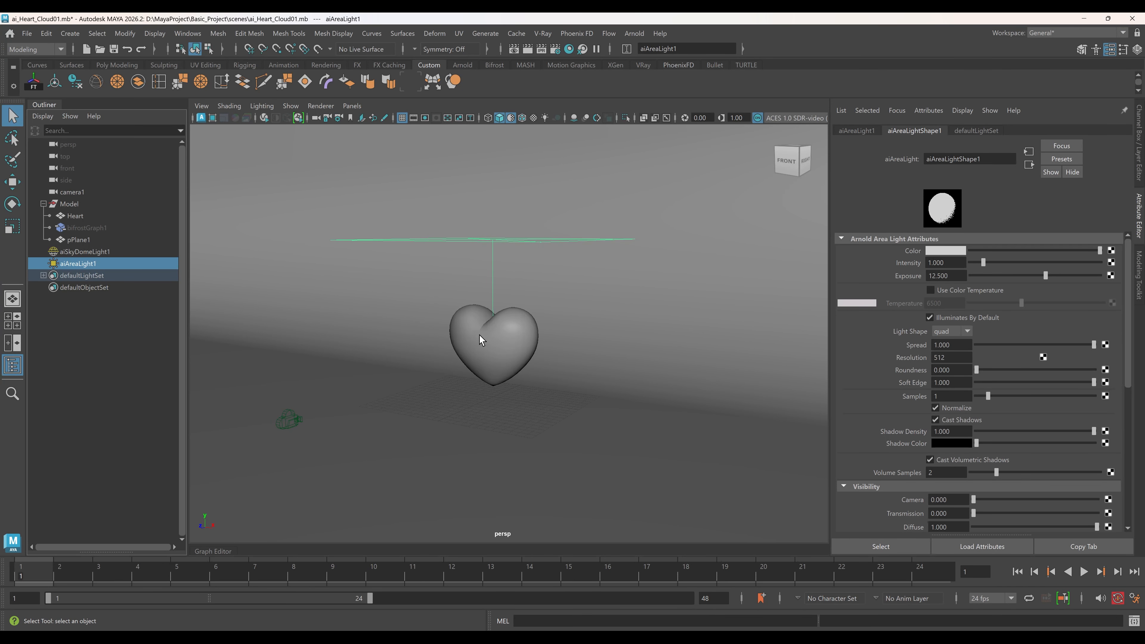
Hide the Heart mesh and unhide the bifrostGraph1 cloud volume.
{"action": "left_click", "coordinate": [74, 216]}
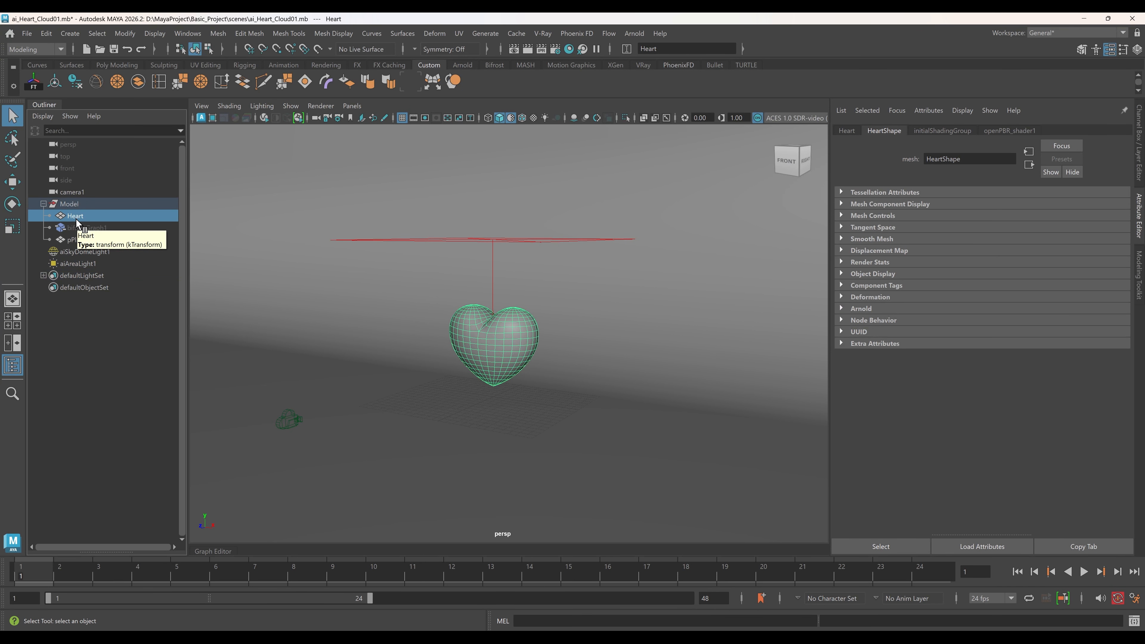
{"action": "key", "text": "ctrl+h"}
{"action": "left_click", "coordinate": [86, 228]}
{"action": "key", "text": "shift+h"}
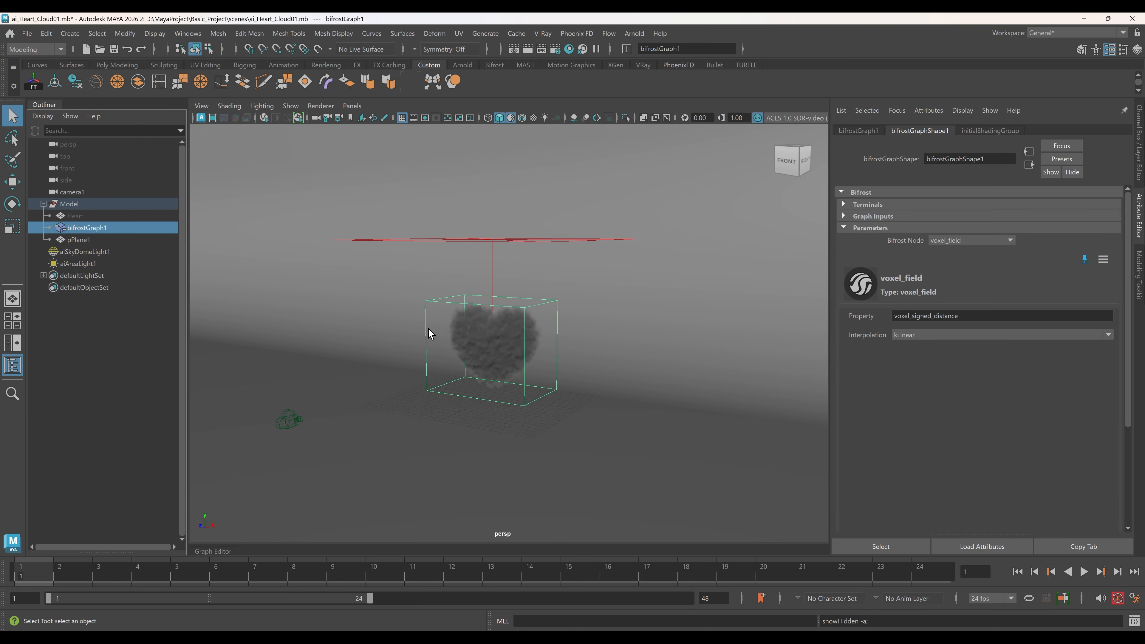
Inspect the Bifrost heart cloud from several angles and hide bifrostGraph1.
{"action": "left_click_drag", "start_coordinate": [435, 334], "coordinate": [587, 362], "text": "alt"}
{"action": "middle_click_drag", "start_coordinate": [592, 360], "coordinate": [607, 356], "text": "alt"}
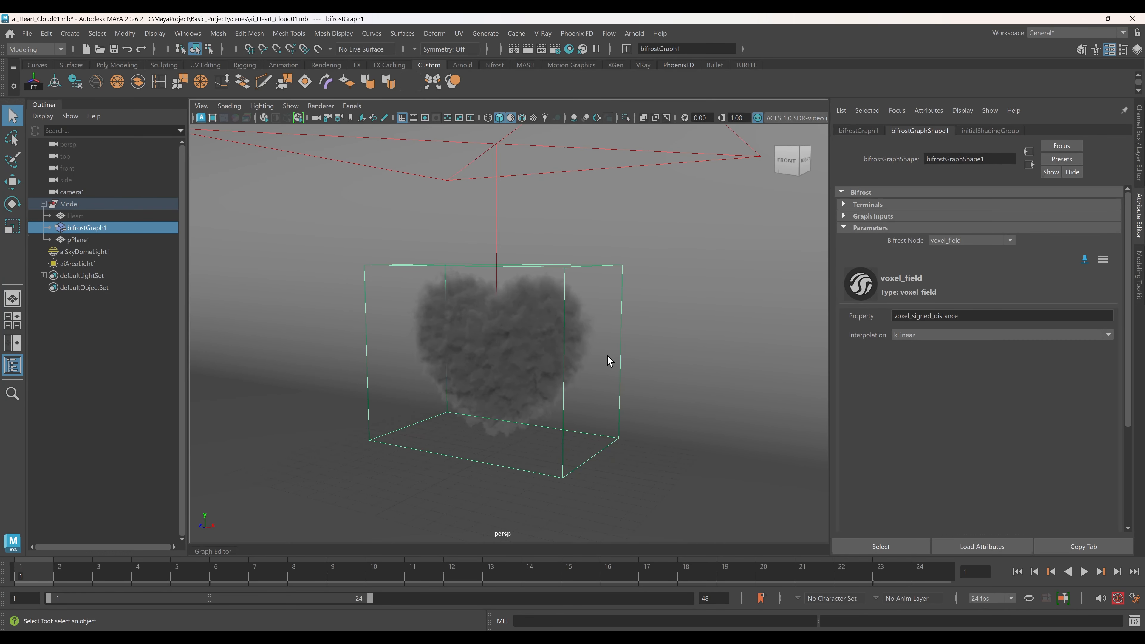
{"action": "mouse_move", "coordinate": [606, 356]}
{"action": "left_mouse_down", "text": "alt"}
{"action": "mouse_move", "coordinate": [557, 358]}
{"action": "mouse_move", "coordinate": [617, 359]}
{"action": "left_mouse_up", "text": "alt"}
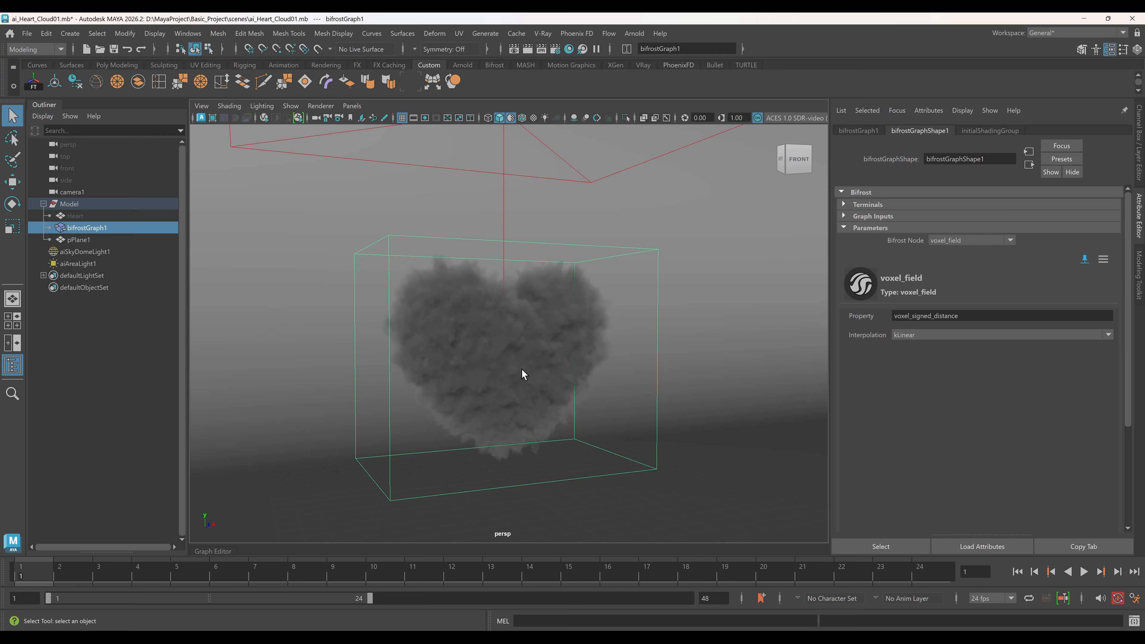
{"action": "key", "text": "ctrl+h"}
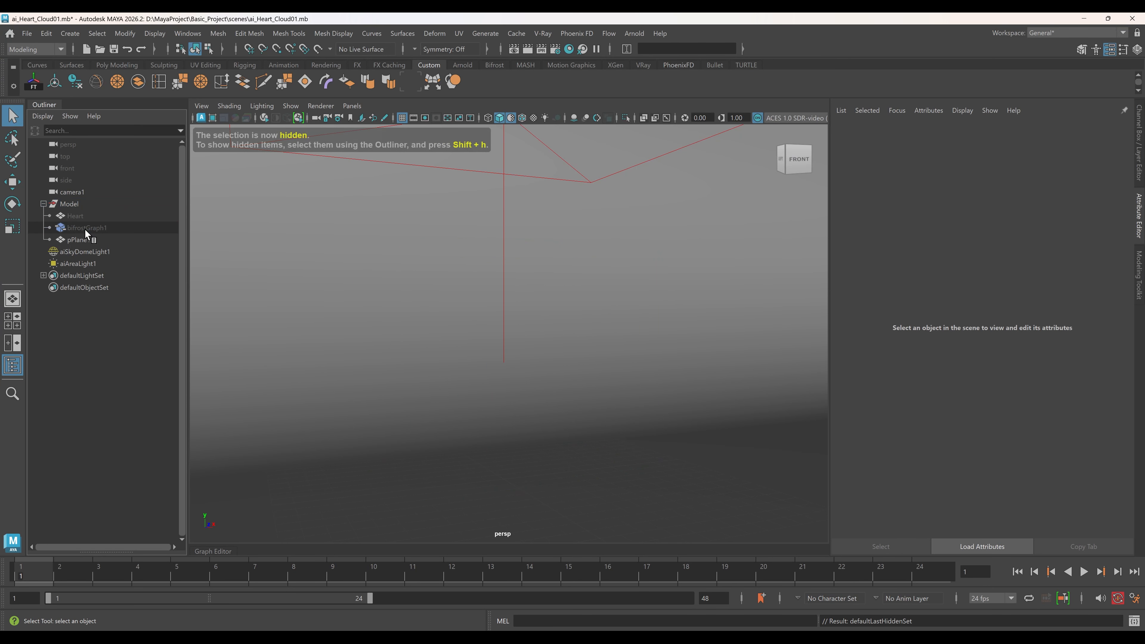
Create an Arnold volume that loads Heart_Cloud.vdb and enable its Automatic Step Size.
{"action": "left_click", "coordinate": [634, 34]}
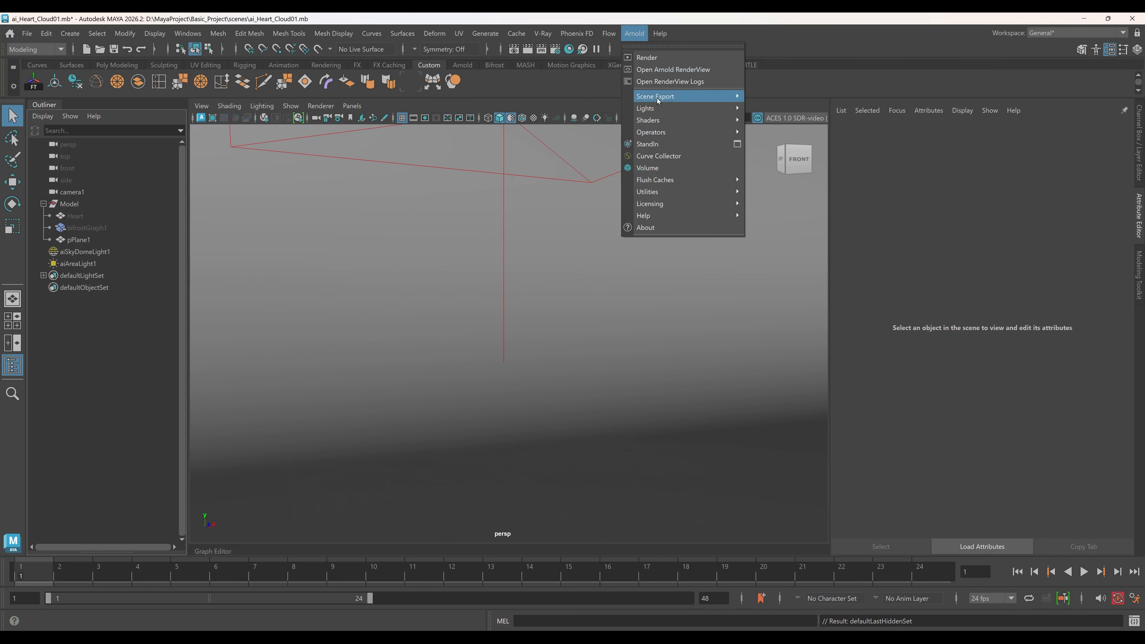
{"action": "left_click", "coordinate": [679, 168]}
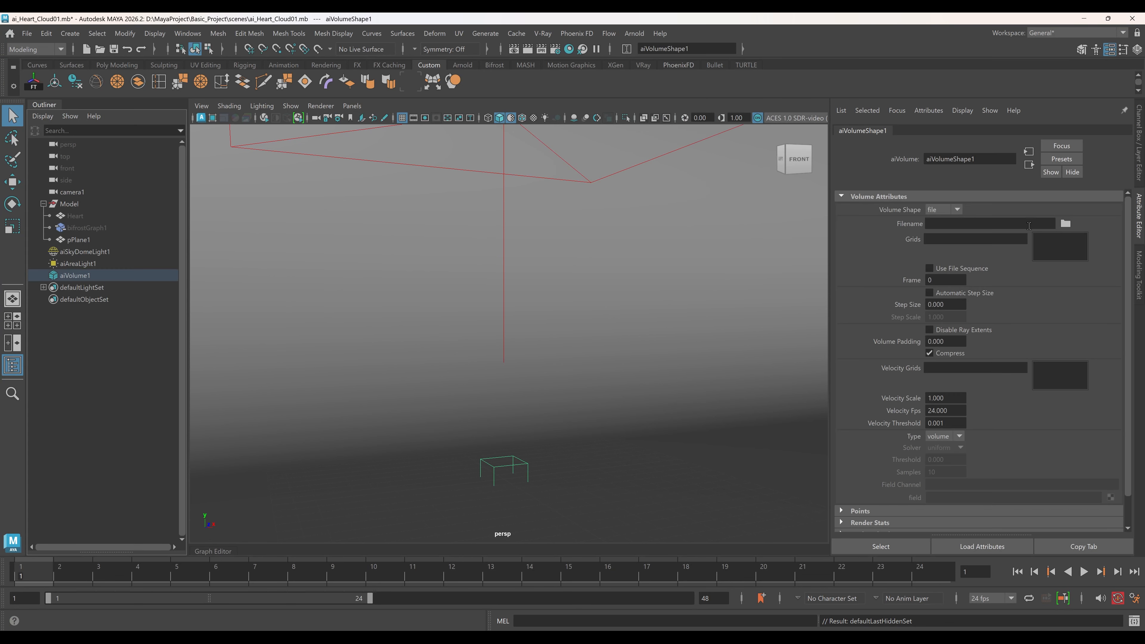
{"action": "left_click", "coordinate": [1065, 223]}
{"action": "double_click", "coordinate": [367, 358]}
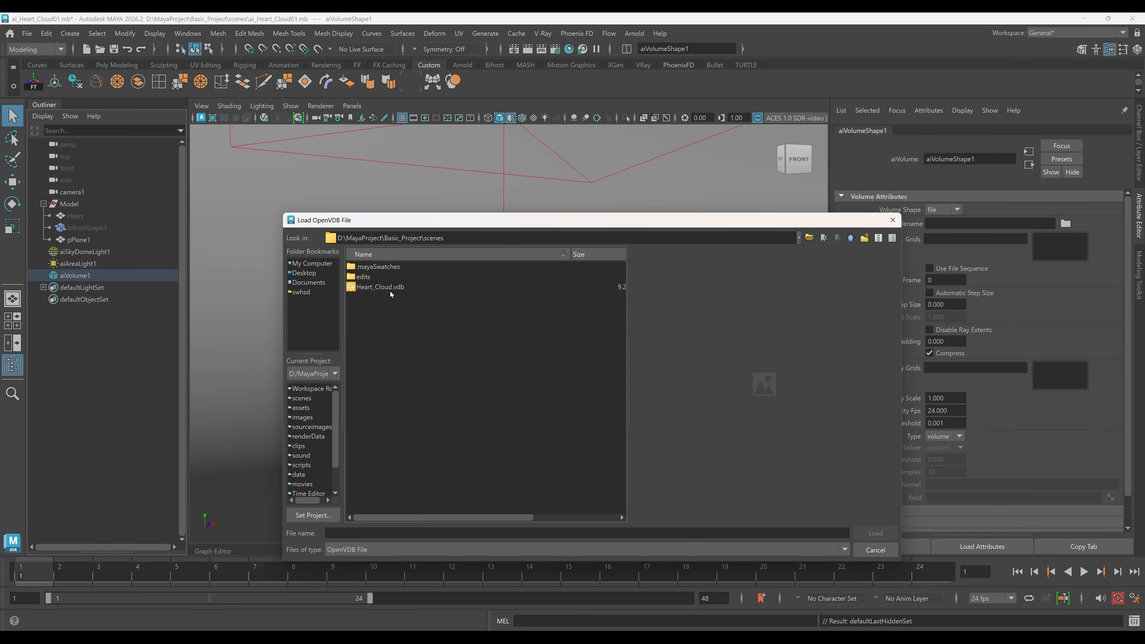
{"action": "left_click", "coordinate": [398, 288]}
{"action": "left_click", "coordinate": [861, 531]}
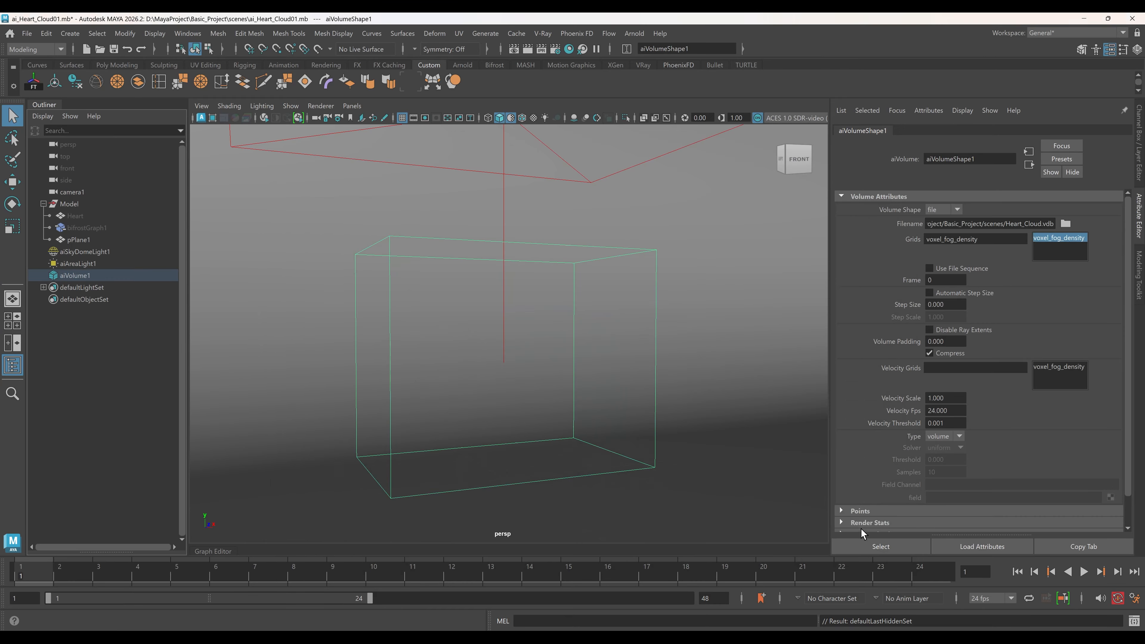
{"action": "left_click", "coordinate": [929, 293]}
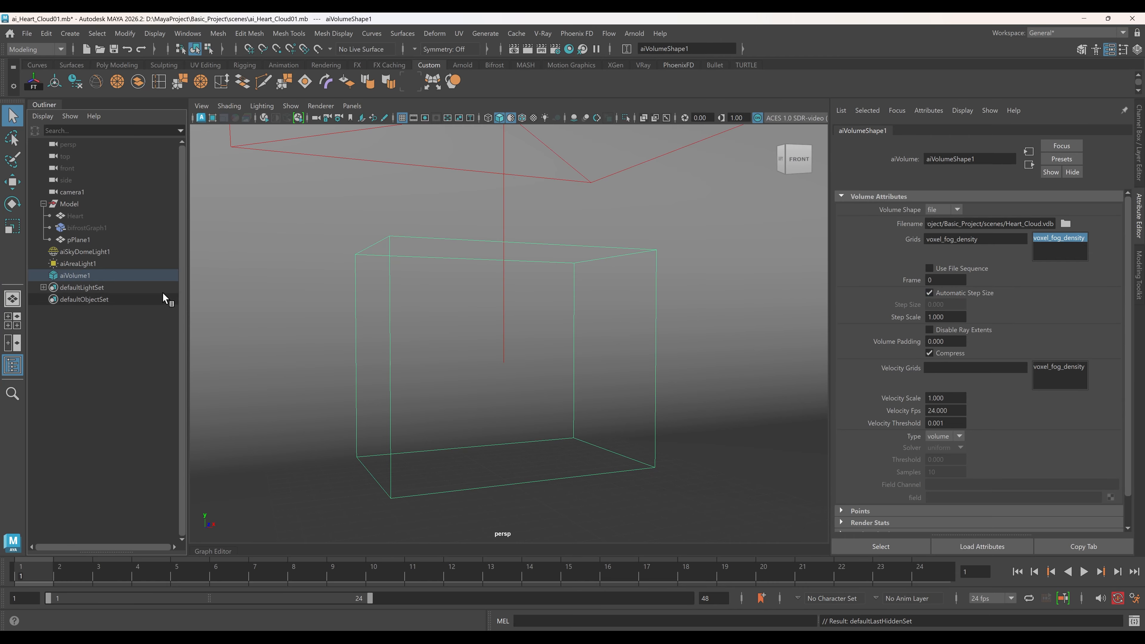
Assign a new Arnold aiStandardVolume material to aiVolume1 and display the shader's attributes.
{"action": "left_click", "coordinate": [113, 275]}
{"action": "right_click_drag", "start_coordinate": [457, 241], "coordinate": [541, 604]}
{"action": "left_click", "coordinate": [449, 291]}
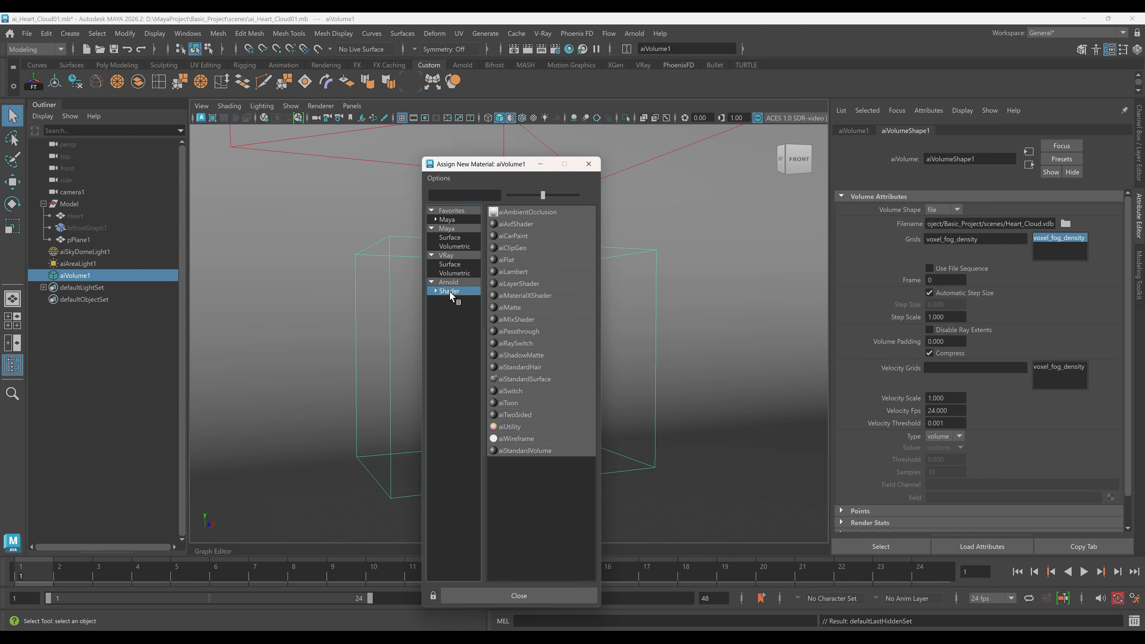
{"action": "left_click", "coordinate": [554, 452]}
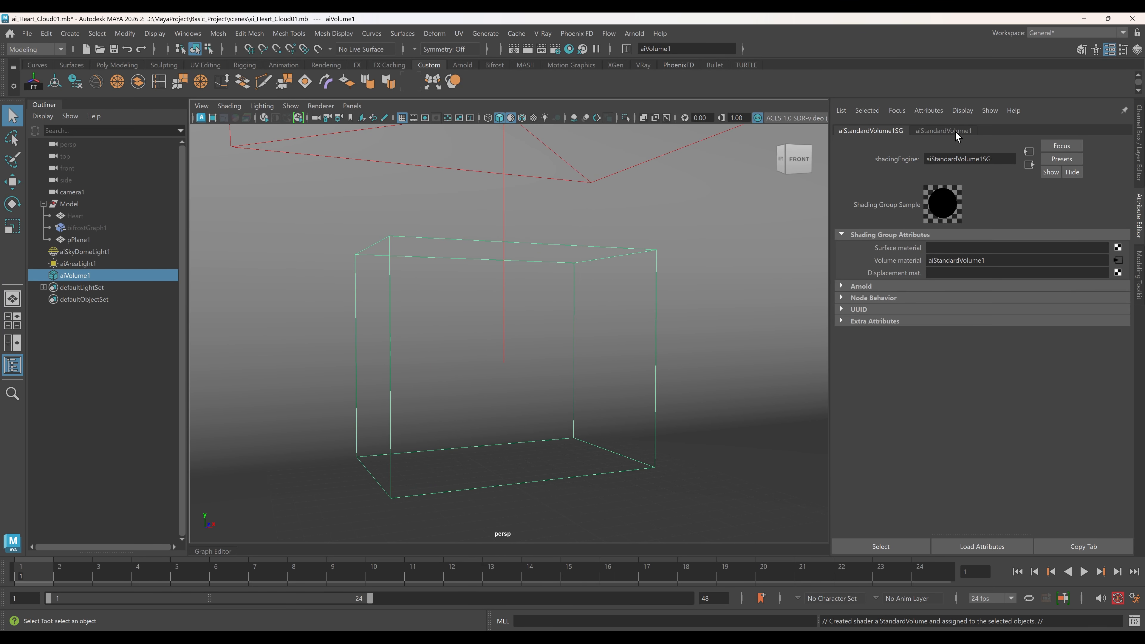
{"action": "left_click", "coordinate": [947, 131]}
Look through camera1 and start a live render of the scene in Arnold RenderView.
{"action": "left_click", "coordinate": [352, 105]}
{"action": "mouse_move", "coordinate": [370, 118]}
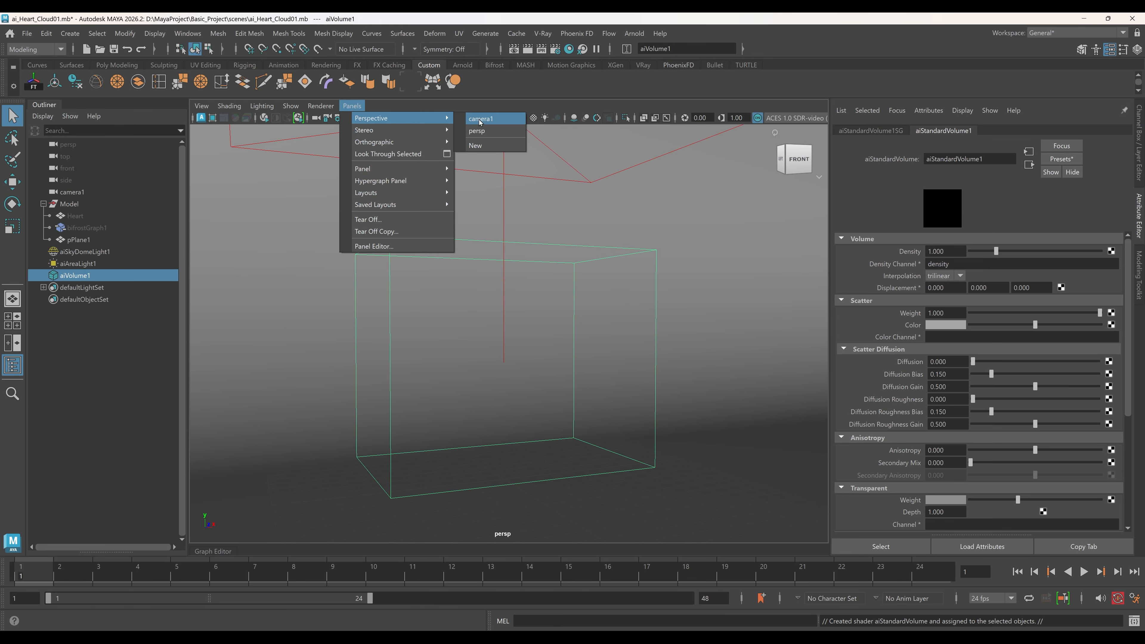
{"action": "left_click", "coordinate": [492, 133]}
{"action": "left_click", "coordinate": [634, 33]}
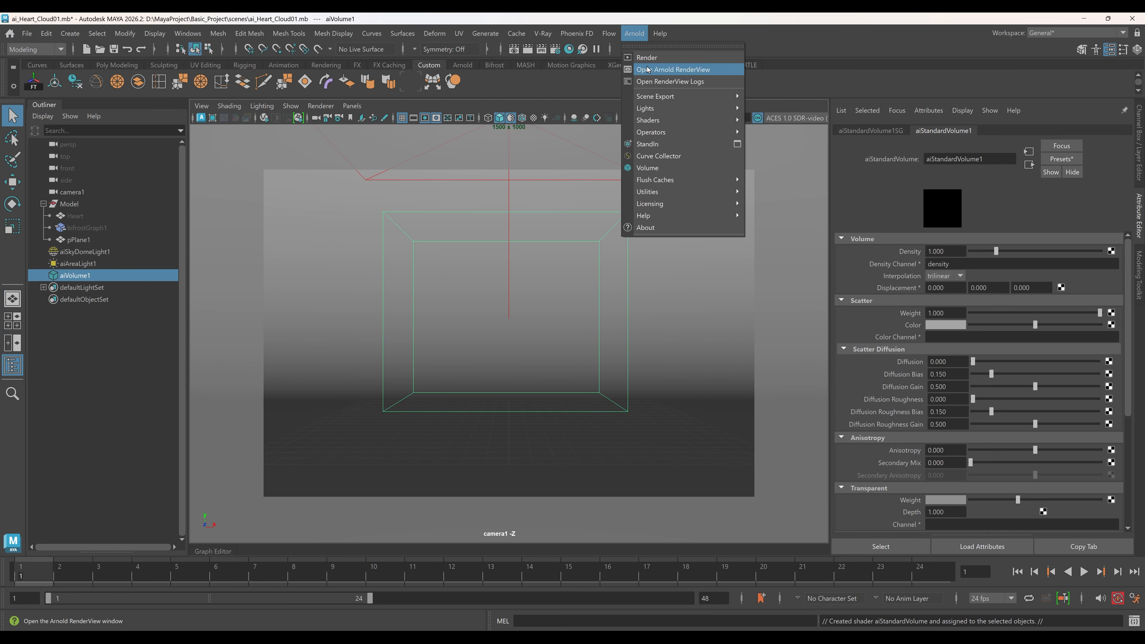
{"action": "left_click", "coordinate": [654, 69]}
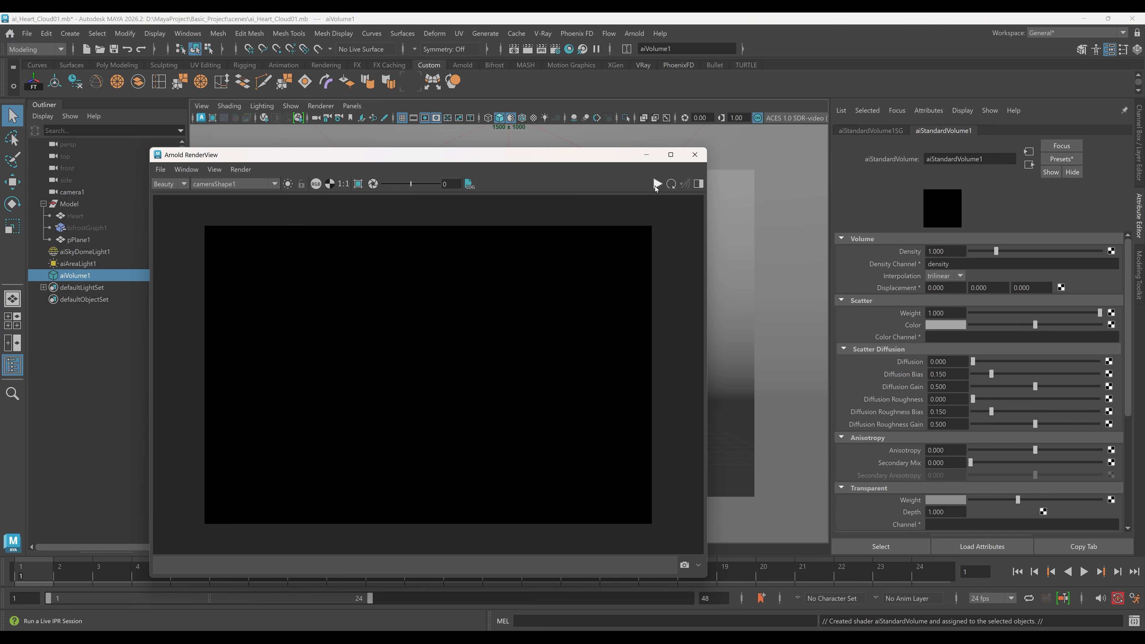
{"action": "left_click", "coordinate": [657, 184]}
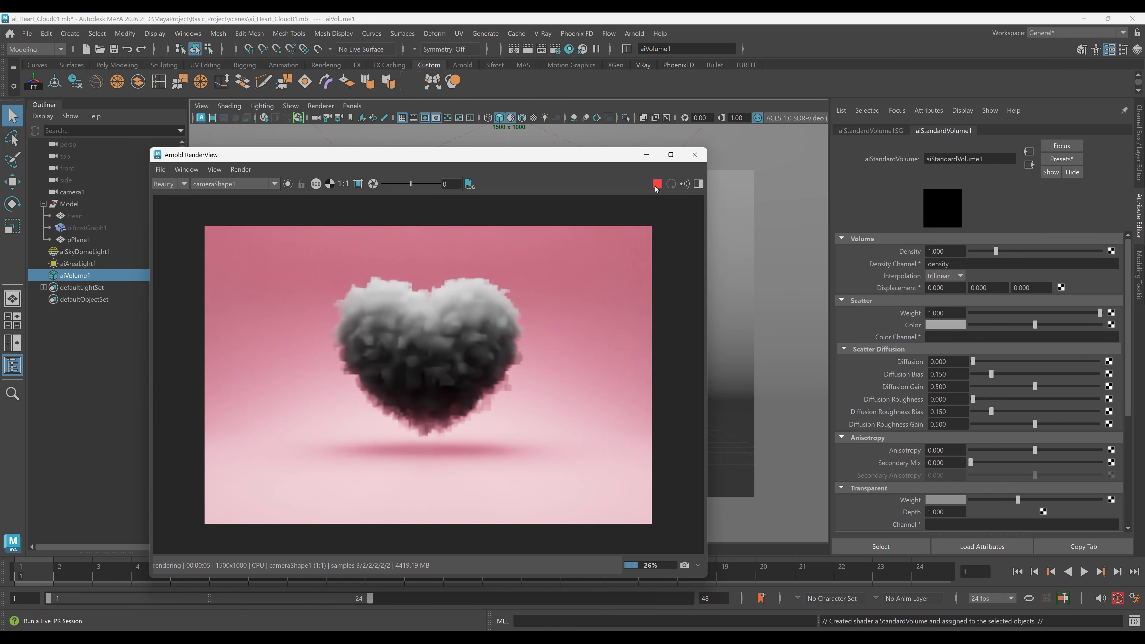
Set the Arnold renderer's Volume ray depth to 2 in the render settings.
{"action": "left_click", "coordinate": [555, 50]}
{"action": "left_click", "coordinate": [384, 181]}
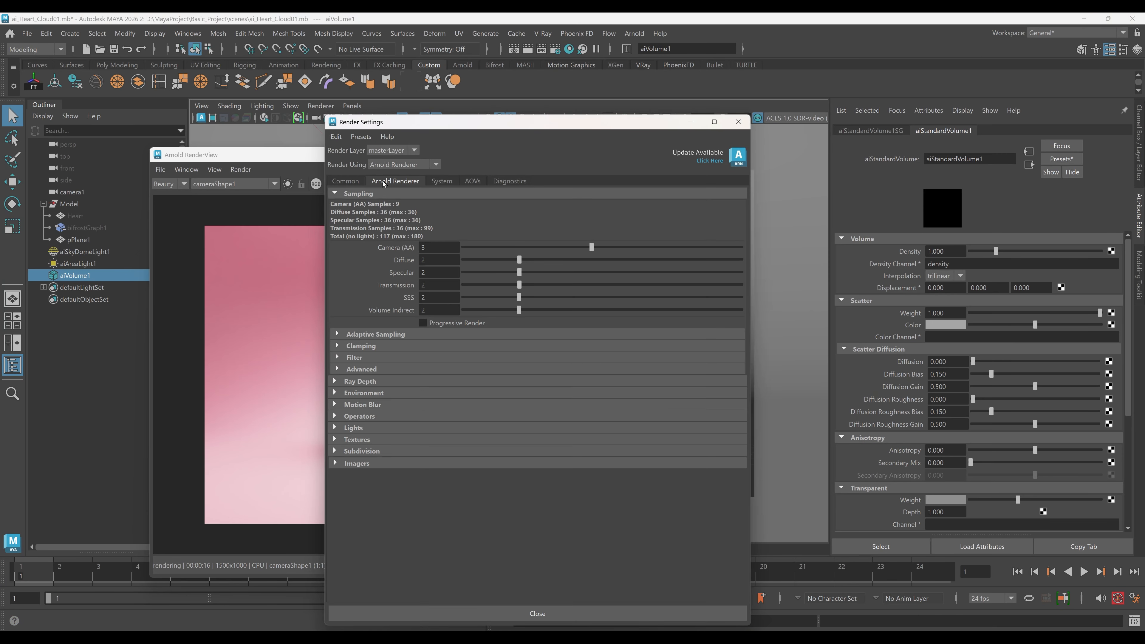
{"action": "left_click", "coordinate": [370, 381]}
{"action": "left_click_drag", "start_coordinate": [540, 127], "coordinate": [800, 110]}
{"action": "double_click", "coordinate": [702, 428]}
{"action": "type", "text": "2"}
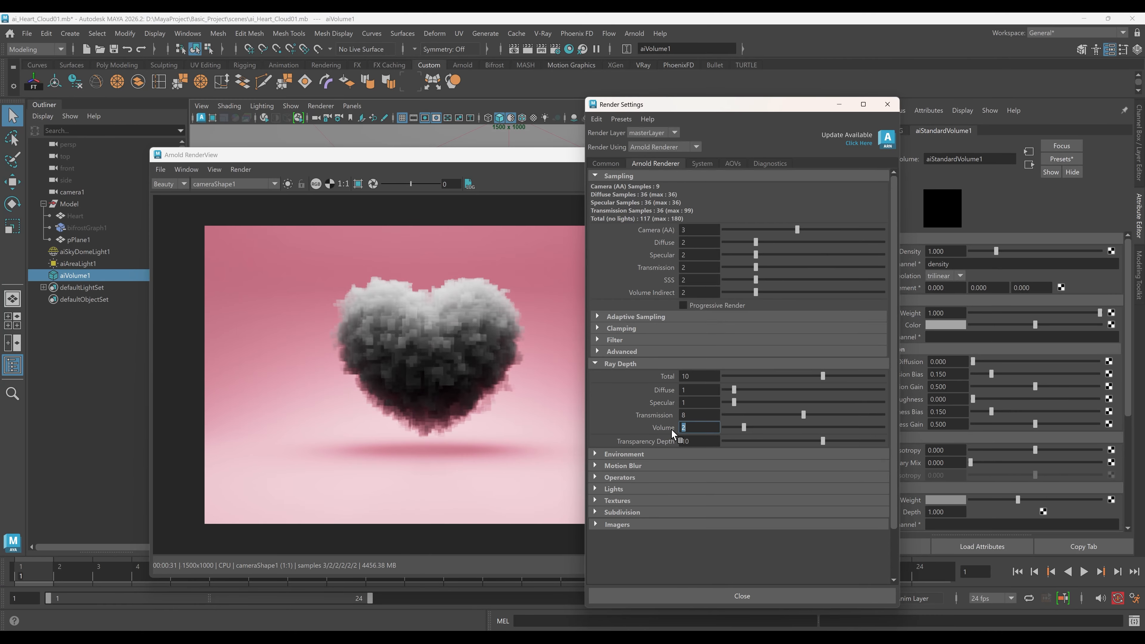
{"action": "key", "text": "Return"}
Raise the Total ray depth to 12 and close the render settings.
{"action": "left_click", "coordinate": [687, 376]}
{"action": "key", "text": "BackSpace"}
{"action": "type", "text": "2"}
{"action": "key", "text": "Return"}
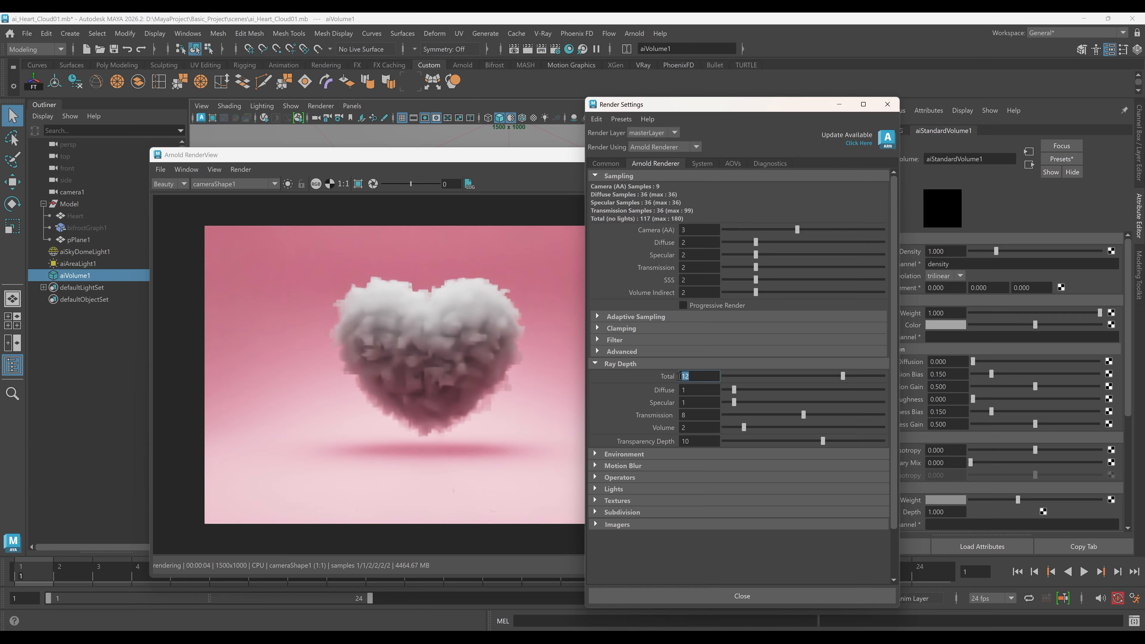
{"action": "left_click", "coordinate": [887, 104]}
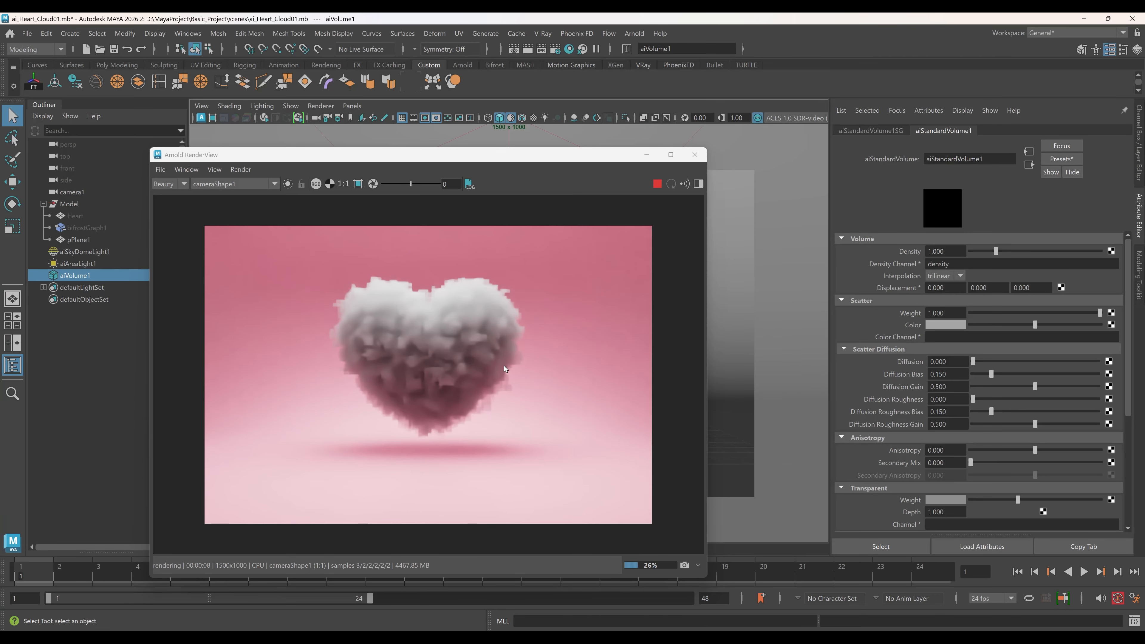
Copy the grid name voxel_fog_density from aiVolume1 into the Density Channel of aiStandardVolume1.
{"action": "scroll", "coordinate": [468, 378], "scroll_direction": "up", "scroll_amount": 1}
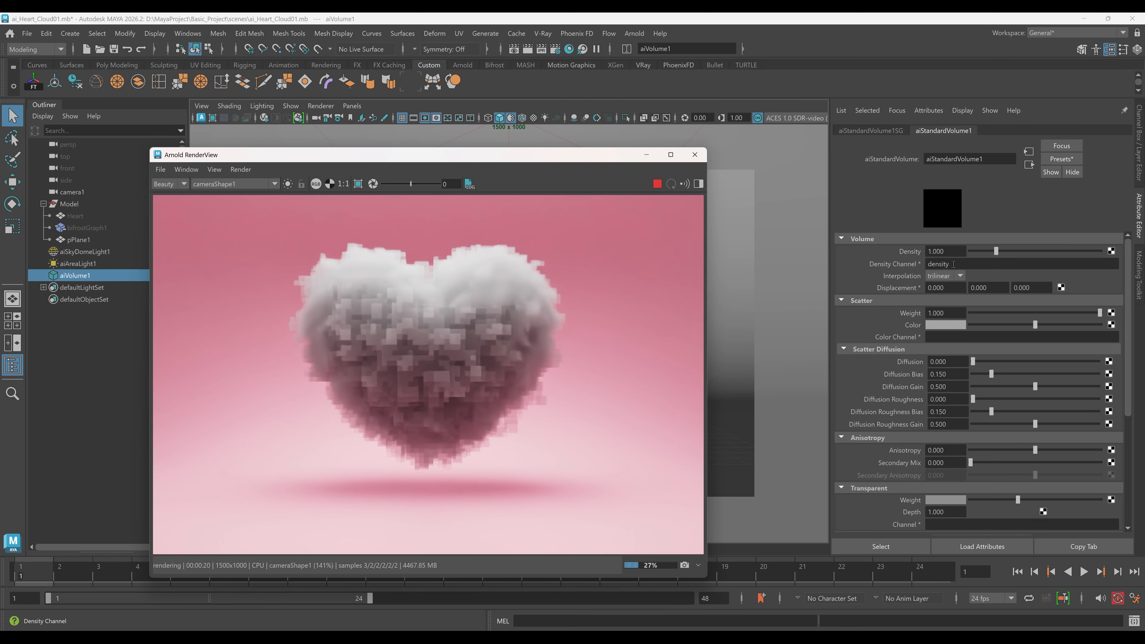
{"action": "left_click", "coordinate": [87, 273]}
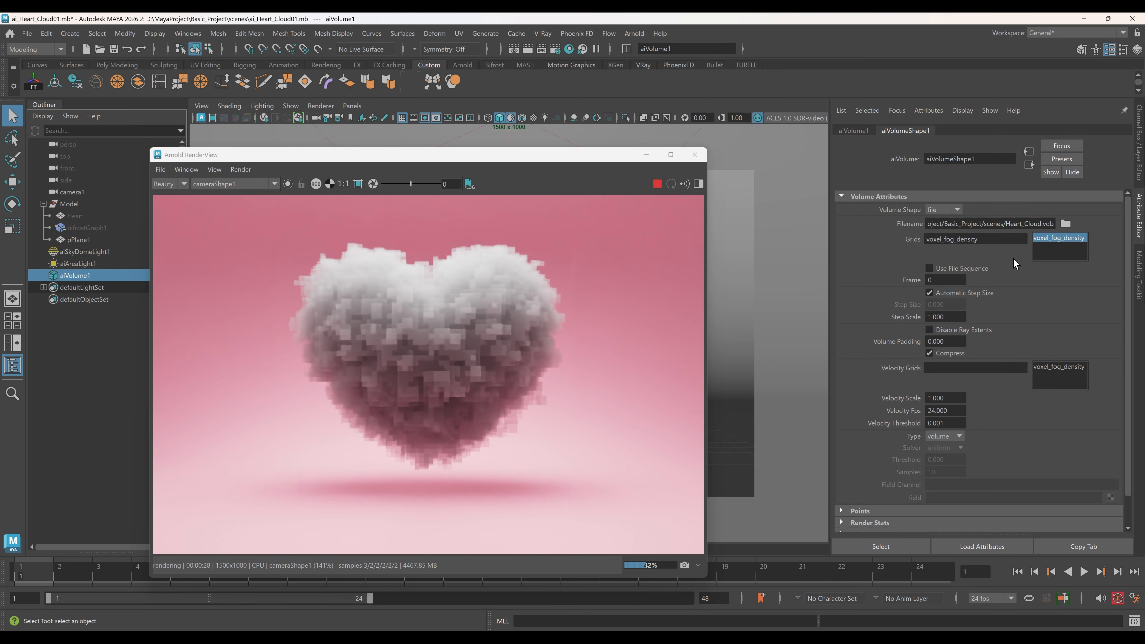
{"action": "double_click", "coordinate": [988, 239]}
{"action": "key", "text": "ctrl+c"}
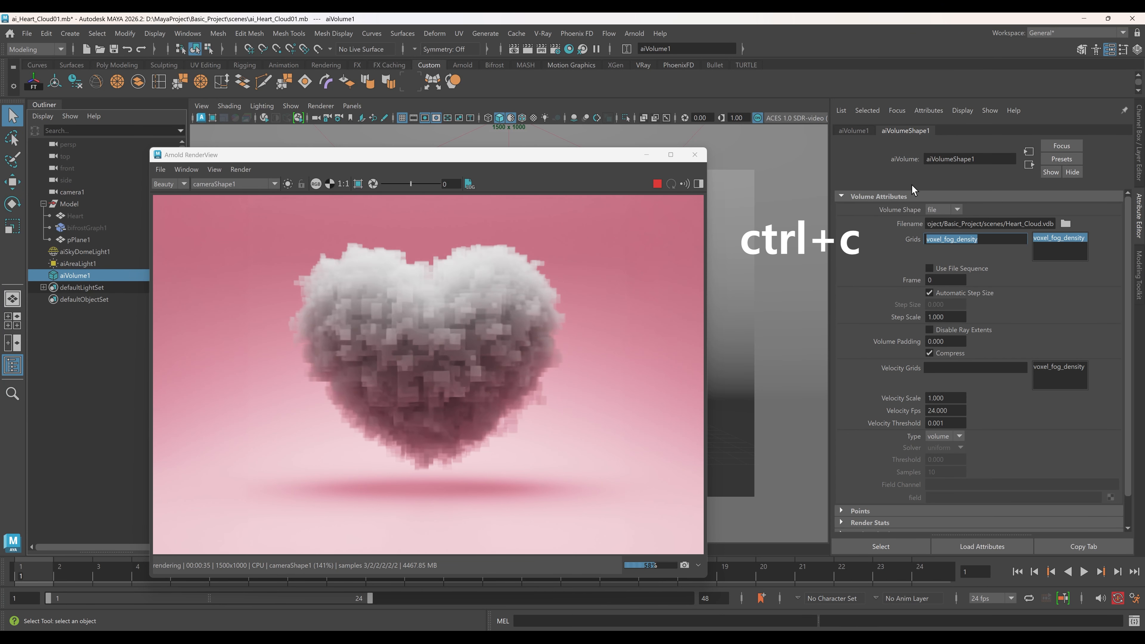
{"action": "left_click", "coordinate": [897, 111]}
{"action": "left_click", "coordinate": [911, 134]}
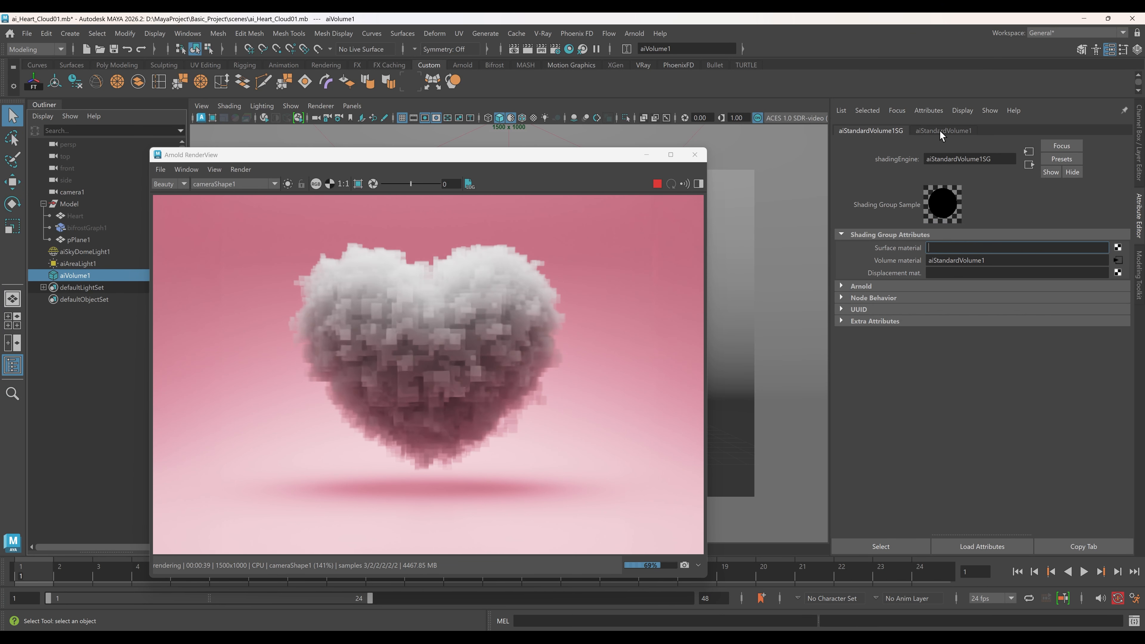
{"action": "double_click", "coordinate": [982, 264]}
{"action": "key", "text": "ctrl+v"}
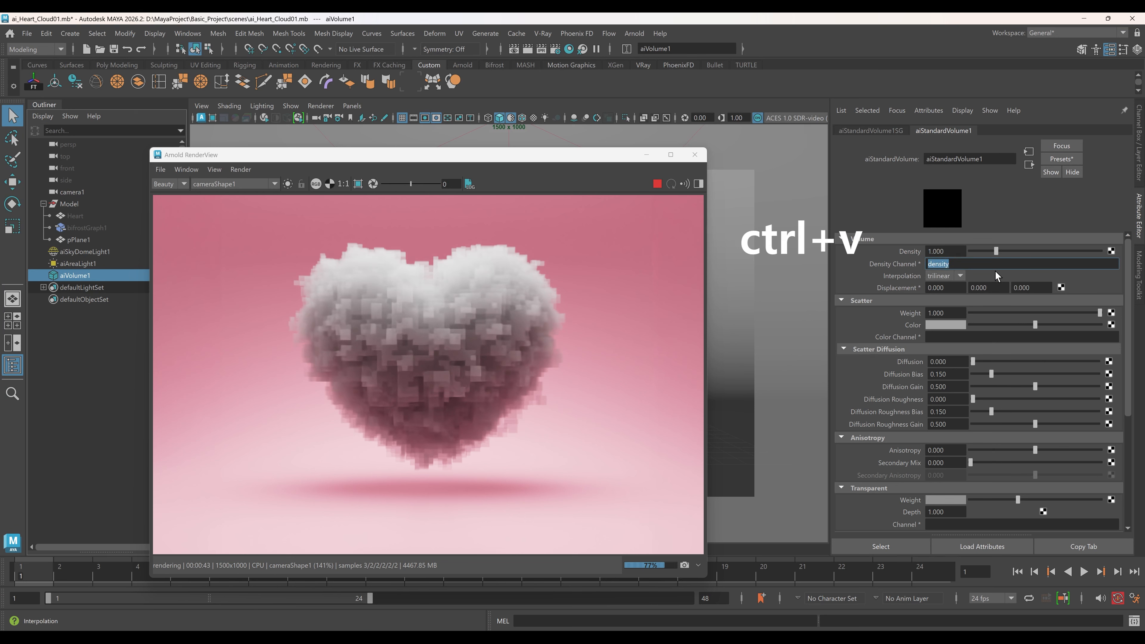
{"action": "key", "text": "Return"}
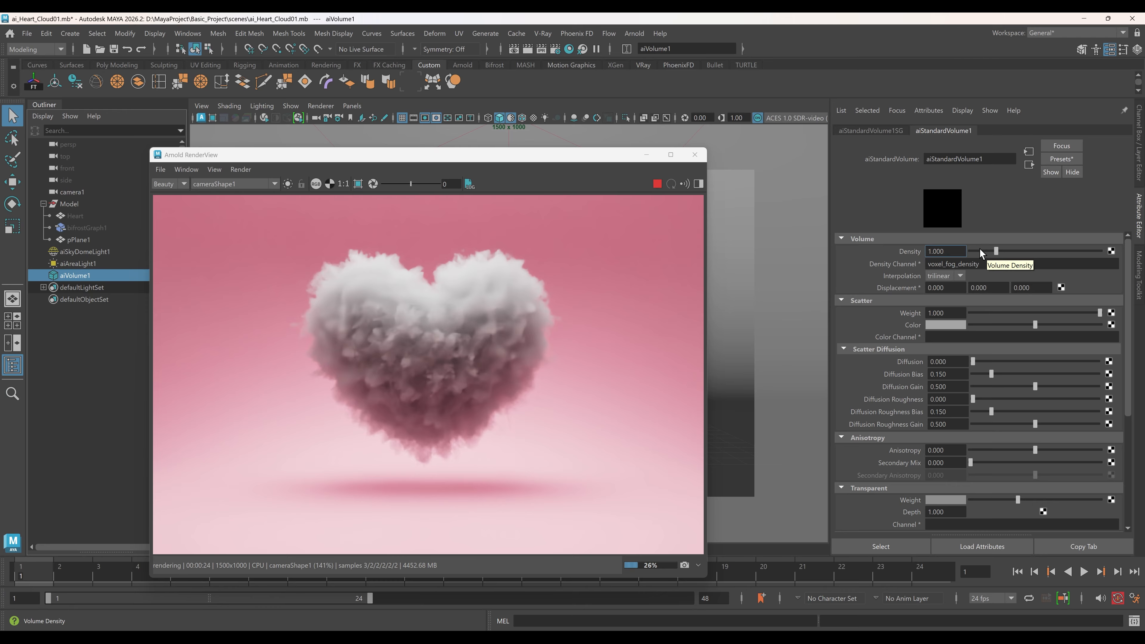
Try different Density values on the volume shader and restore Density to 1.
{"action": "left_click", "coordinate": [1025, 250]}
{"action": "left_click_drag", "start_coordinate": [1025, 250], "coordinate": [975, 254]}
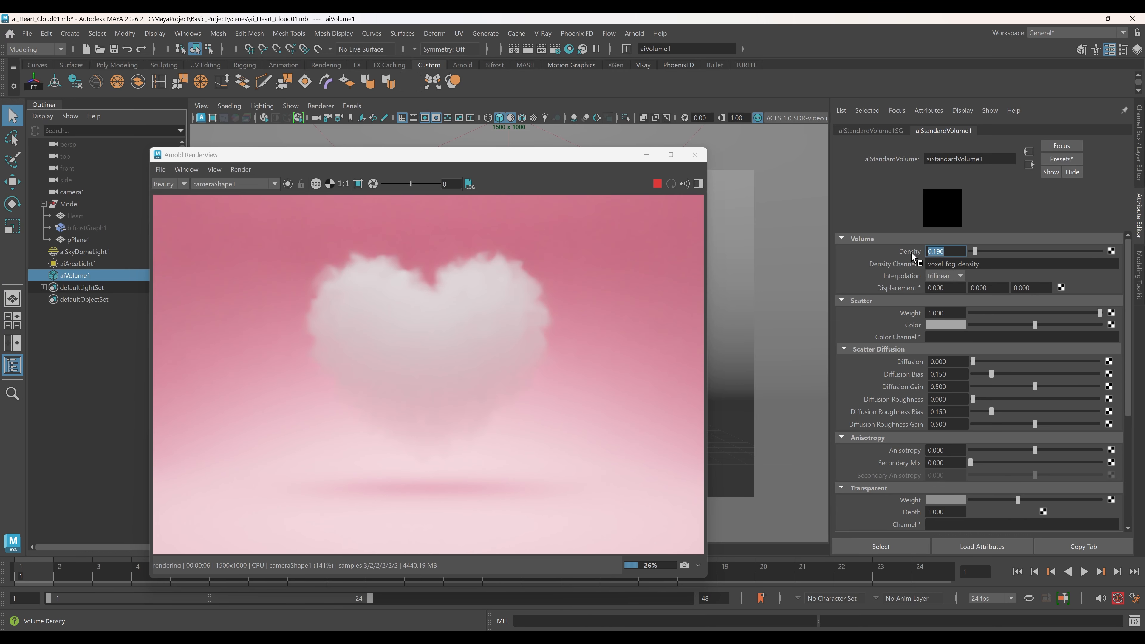
{"action": "type", "text": "1"}
{"action": "key", "text": "Return"}
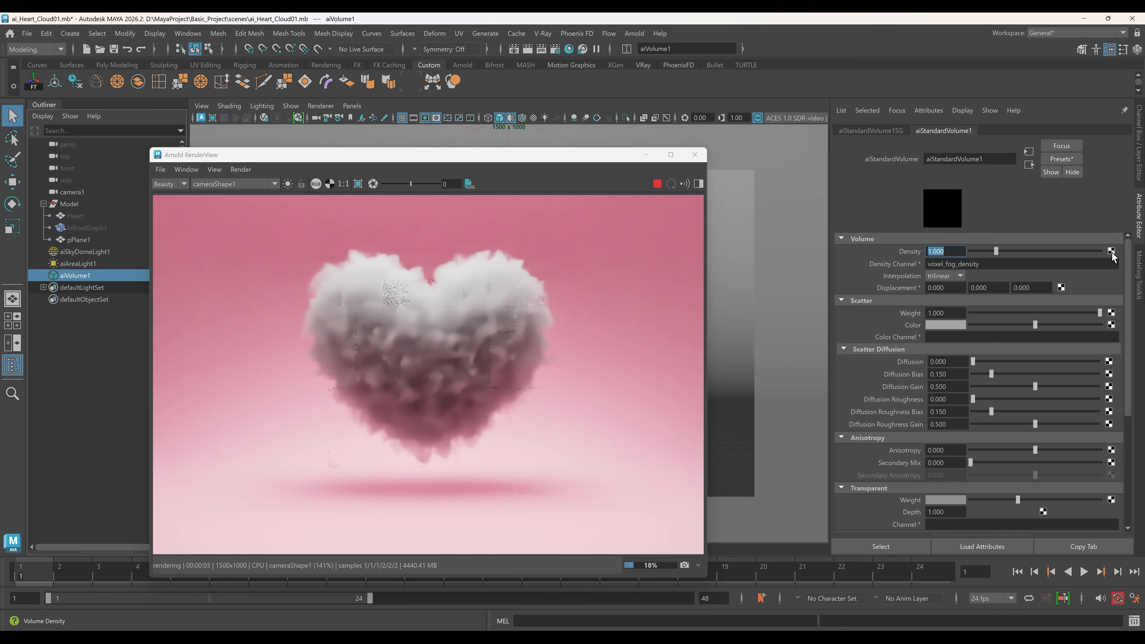
Map a 3D Cloud texture to the volume shader's Density and set the texture's Contrast to 0.880.
{"action": "left_click", "coordinate": [1111, 253]}
{"action": "left_click", "coordinate": [545, 258]}
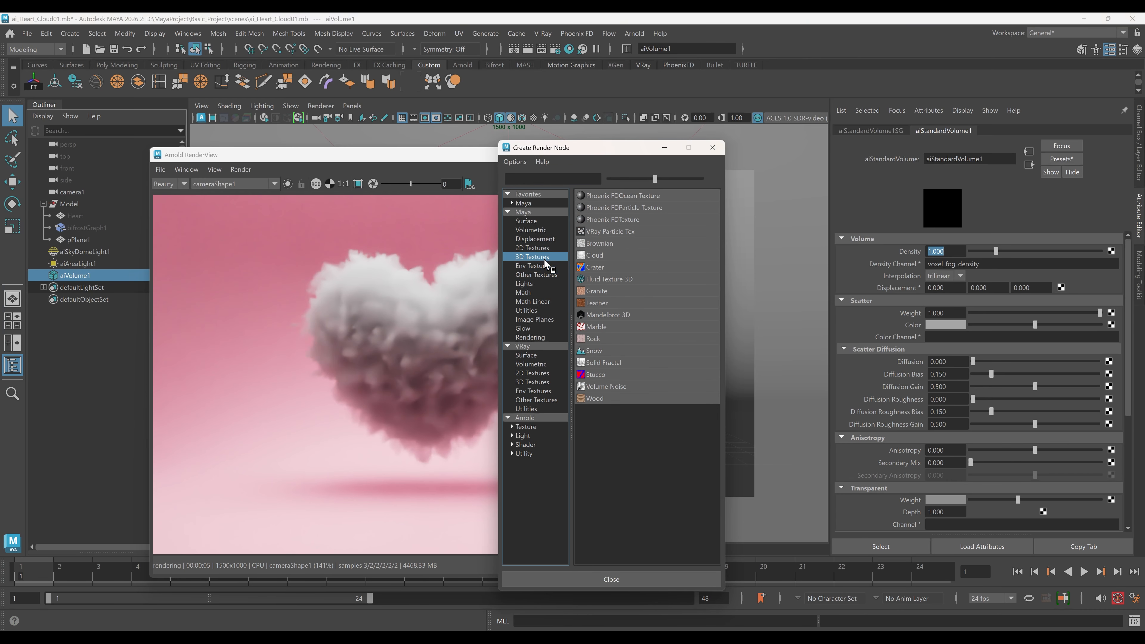
{"action": "left_click_drag", "start_coordinate": [655, 178], "coordinate": [673, 178]}
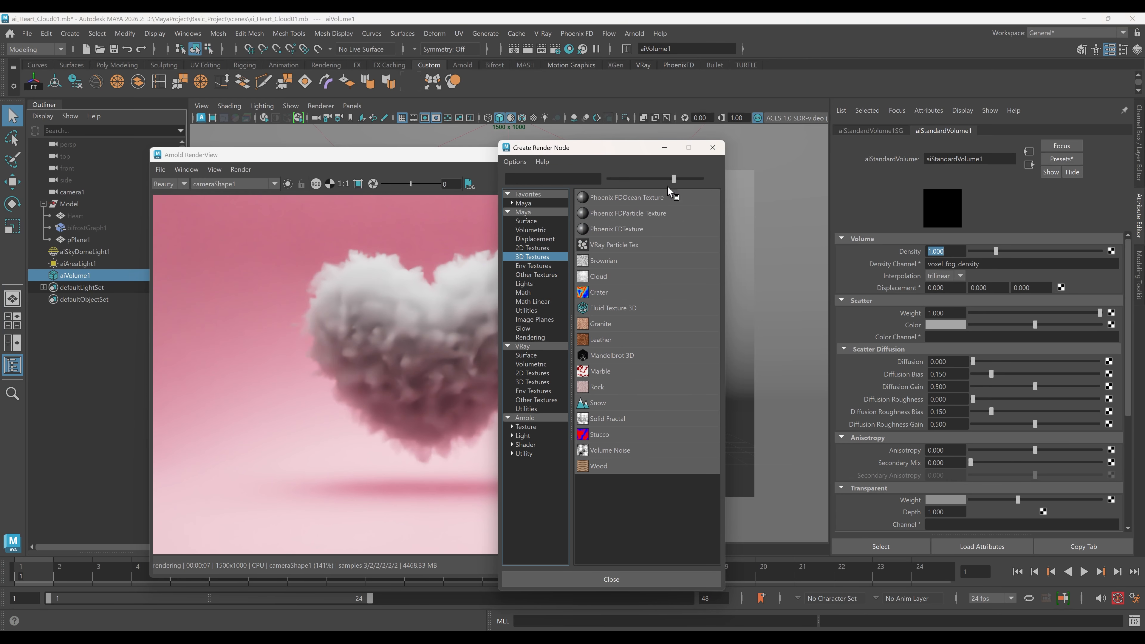
{"action": "left_click", "coordinate": [617, 283]}
{"action": "left_click_drag", "start_coordinate": [1039, 269], "coordinate": [1091, 272]}
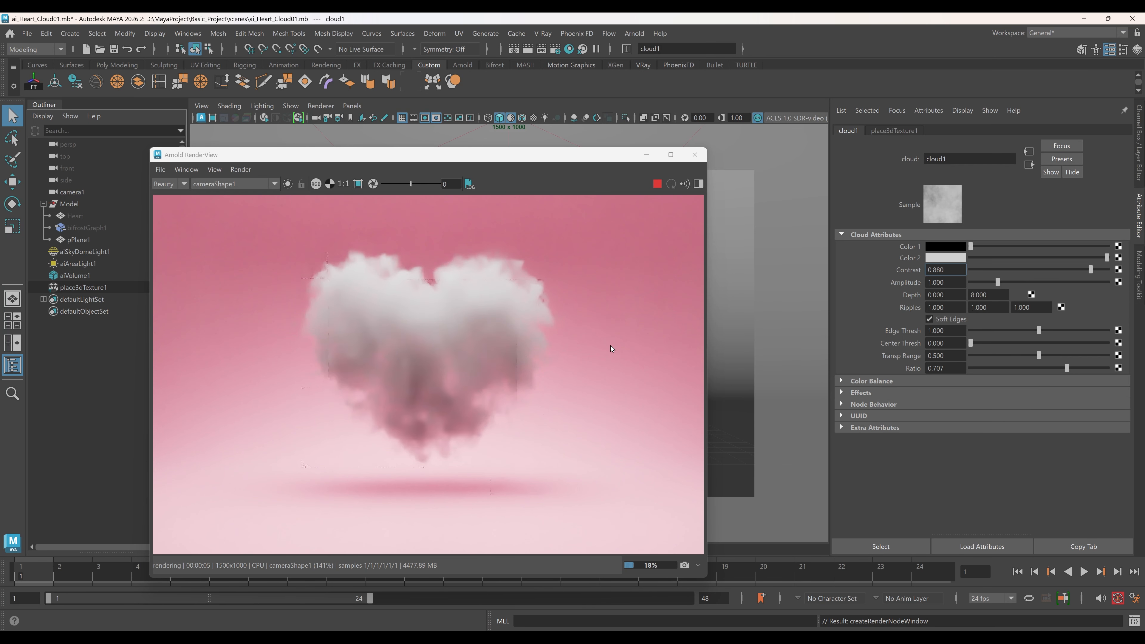
Break the cloud texture's connection to the volume shader's Density and keep Interpolation on trilinear.
{"action": "left_click", "coordinate": [1032, 166]}
{"action": "right_click", "coordinate": [910, 252]}
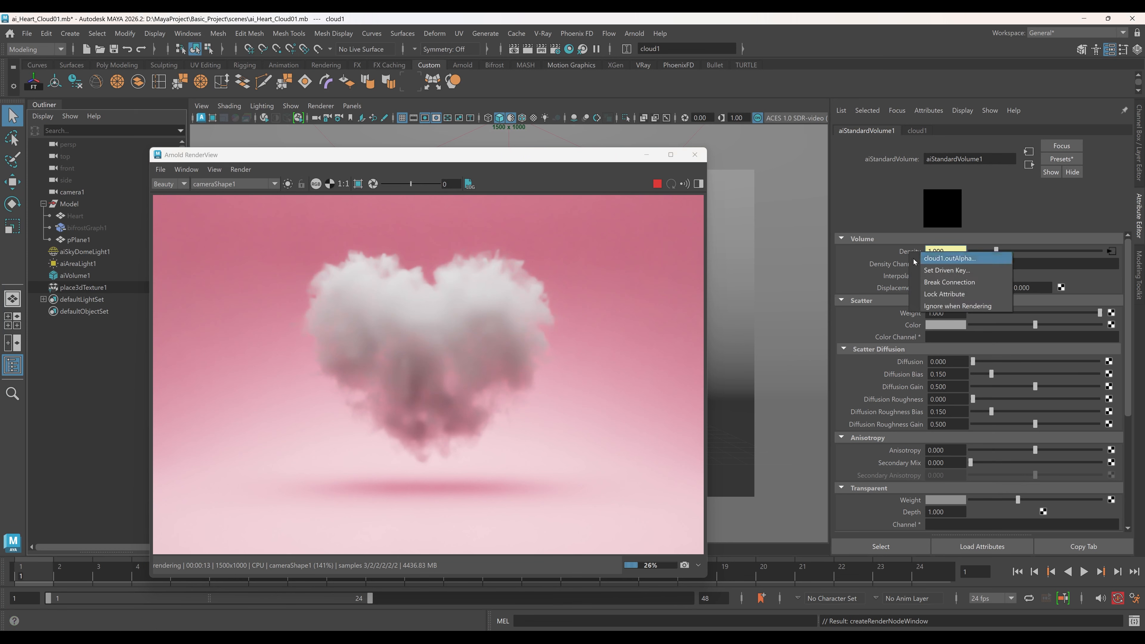
{"action": "left_click", "coordinate": [961, 279]}
{"action": "left_click", "coordinate": [961, 277]}
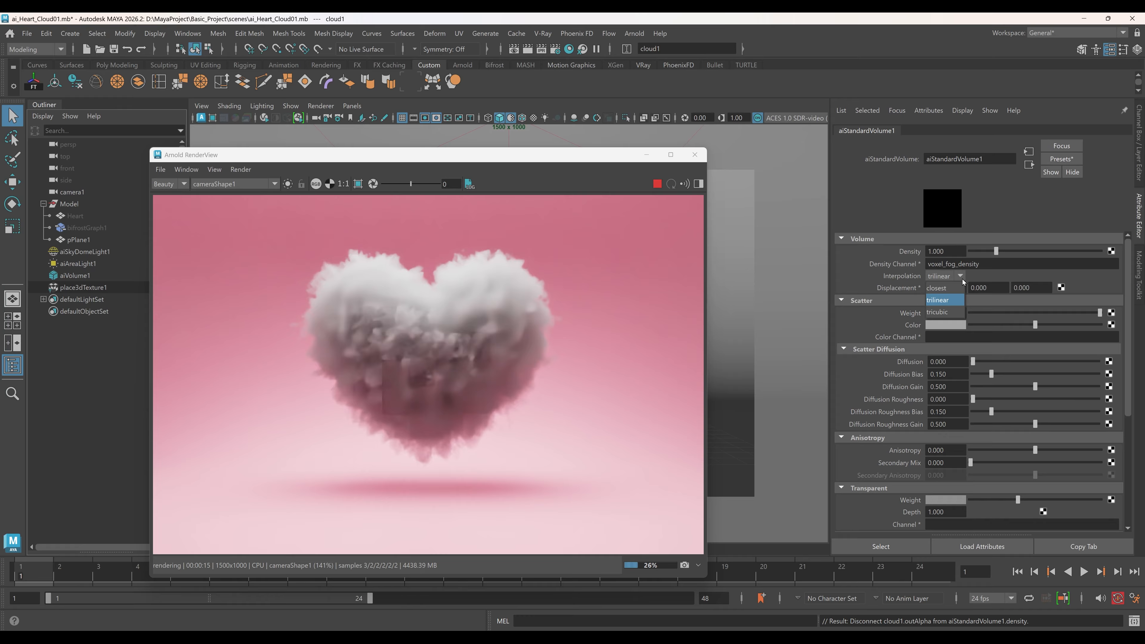
{"action": "left_click", "coordinate": [961, 279]}
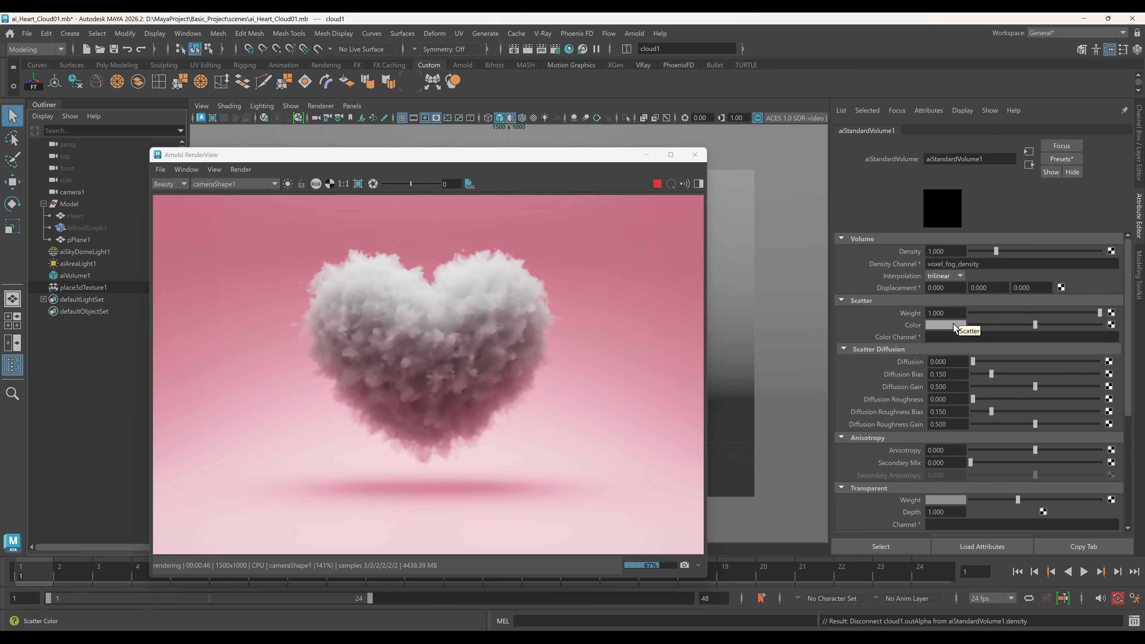
Change the volume shader's Scatter Color to a pink with saturation 0.5 and value 0.8.
{"action": "left_click", "coordinate": [952, 324]}
{"action": "left_click", "coordinate": [882, 313]}
{"action": "left_click_drag", "start_coordinate": [869, 347], "coordinate": [824, 369]}
{"action": "type", "text": "352.5.8"}
{"action": "key", "text": "Return"}
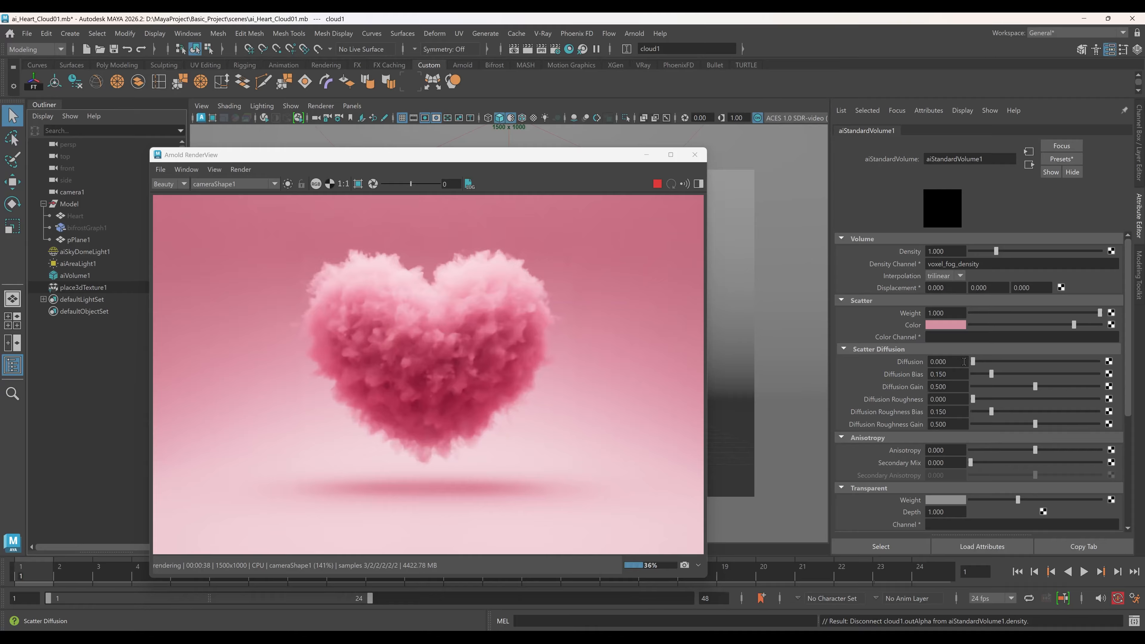
Try a Scatter Diffusion of 0.5 on the volume shader and settle on 0.2.
{"action": "left_click_drag", "start_coordinate": [964, 362], "coordinate": [922, 361]}
{"action": "type", "text": ".5"}
{"action": "key", "text": "Return"}
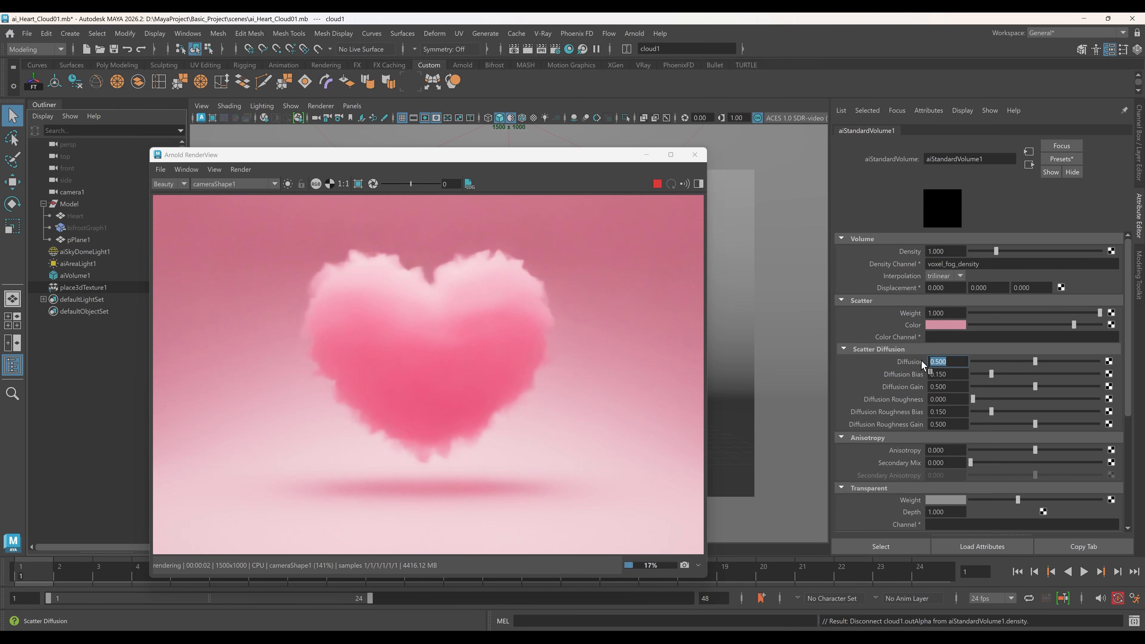
{"action": "type", "text": ".2"}
{"action": "key", "text": "Return"}
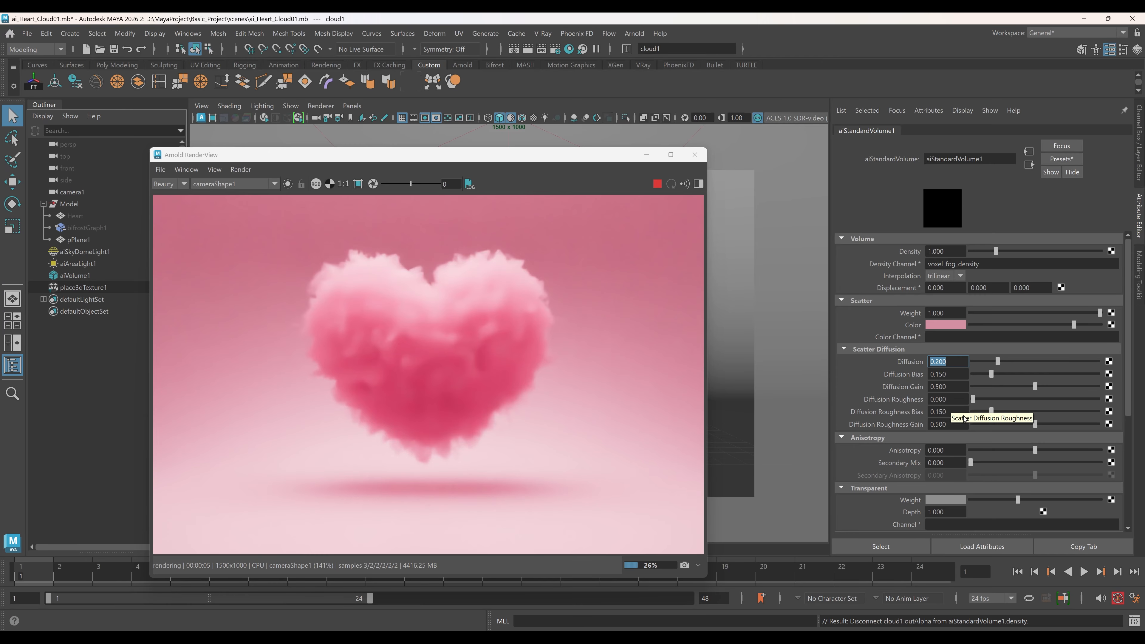
Store a snapshot of the current render and set the volume shader's Anisotropy to 0.4.
{"action": "scroll", "coordinate": [950, 401], "scroll_direction": "down", "scroll_amount": 3}
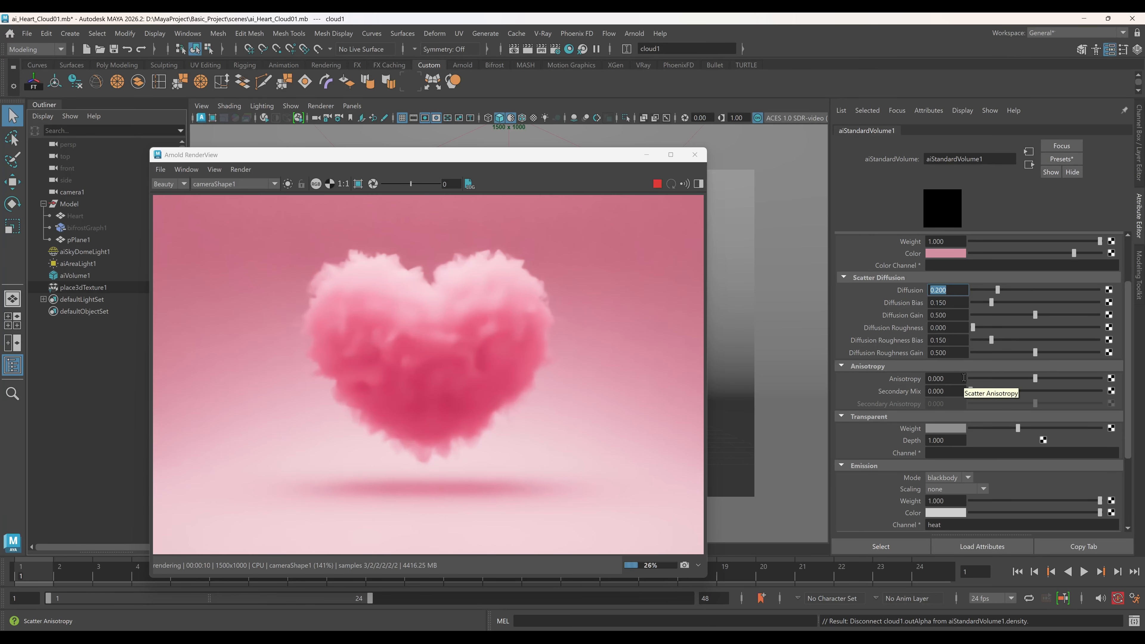
{"action": "left_click", "coordinate": [963, 378]}
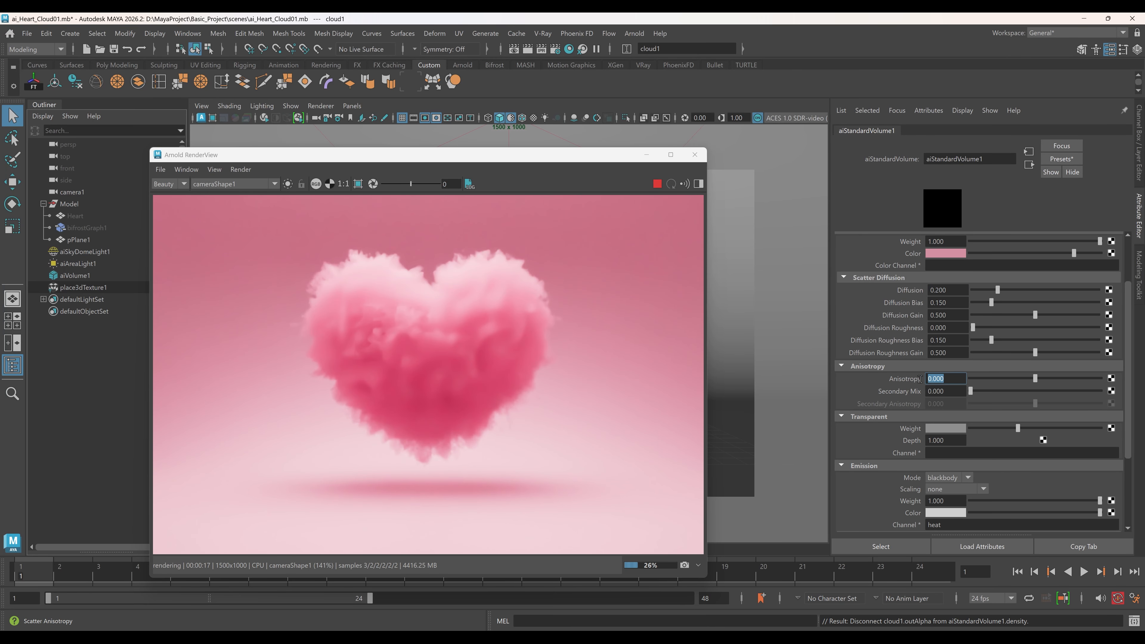
{"action": "left_click", "coordinate": [698, 565]}
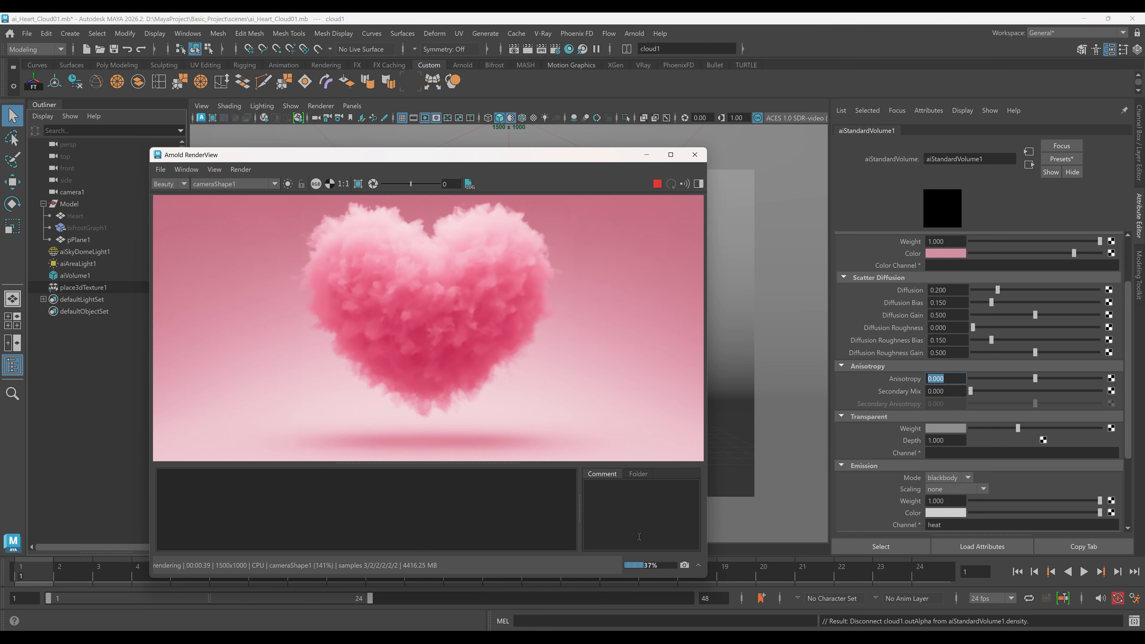
{"action": "left_click", "coordinate": [684, 565]}
{"action": "type", "text": "0.4"}
{"action": "key", "text": "Return"}
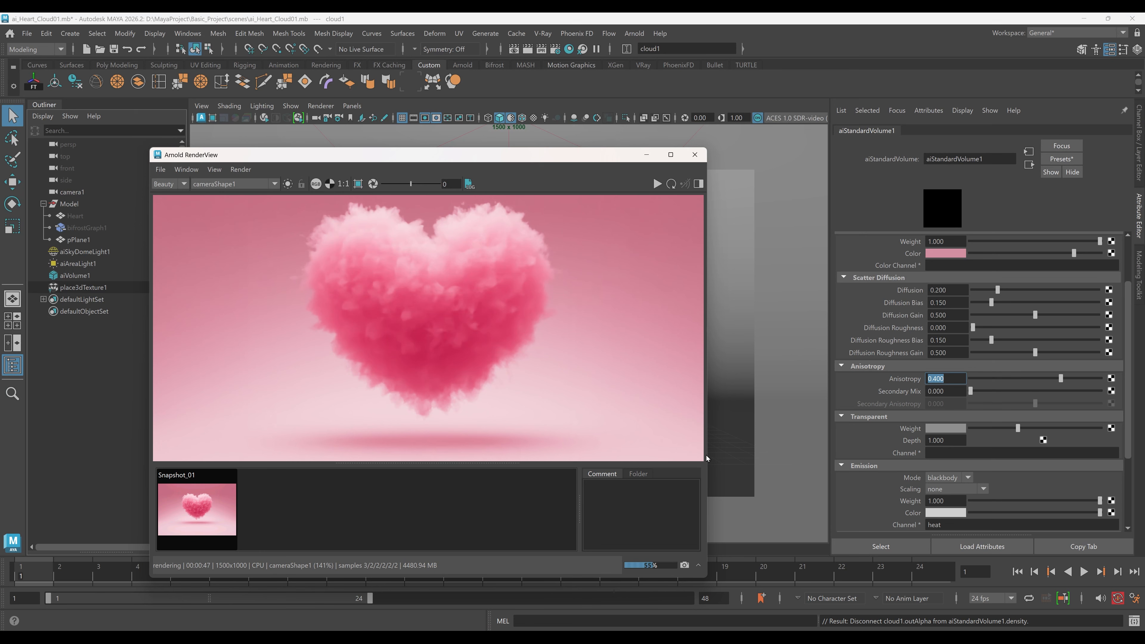
Store a second render snapshot, compare it with the first, and hide the snapshot area.
{"action": "left_click", "coordinate": [685, 565]}
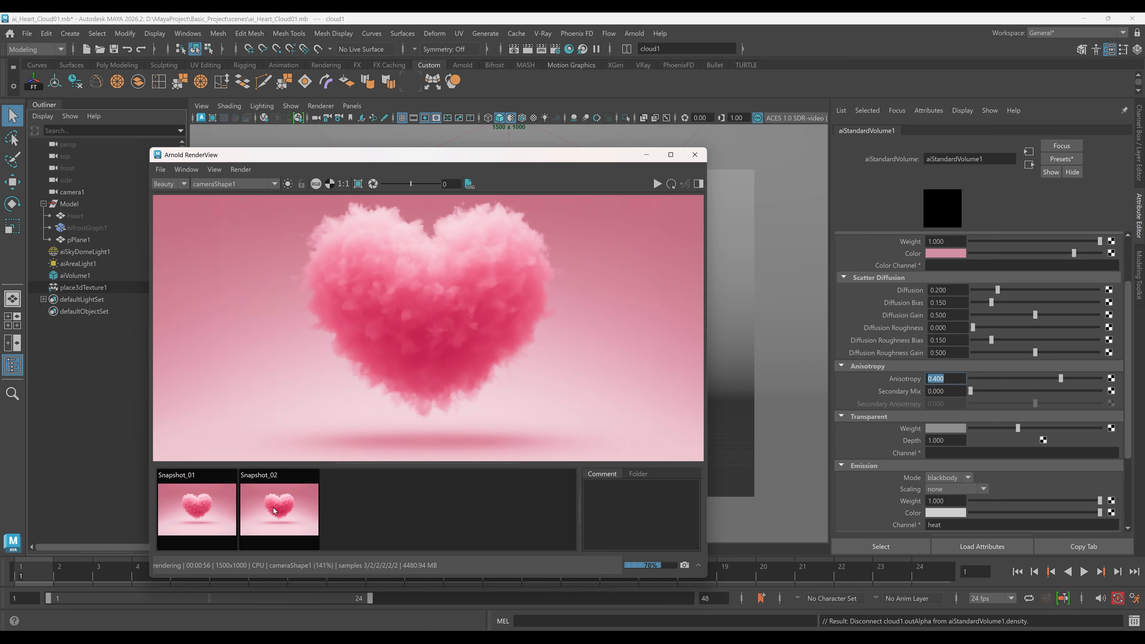
{"action": "left_click", "coordinate": [264, 510]}
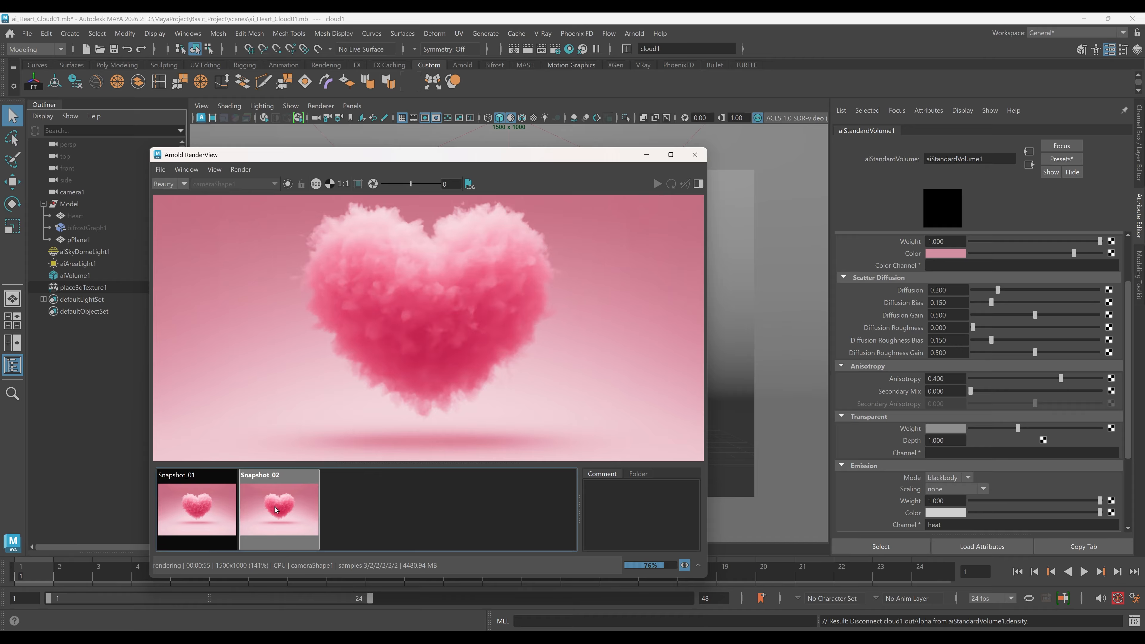
{"action": "left_click", "coordinate": [183, 509]}
{"action": "left_click", "coordinate": [267, 510]}
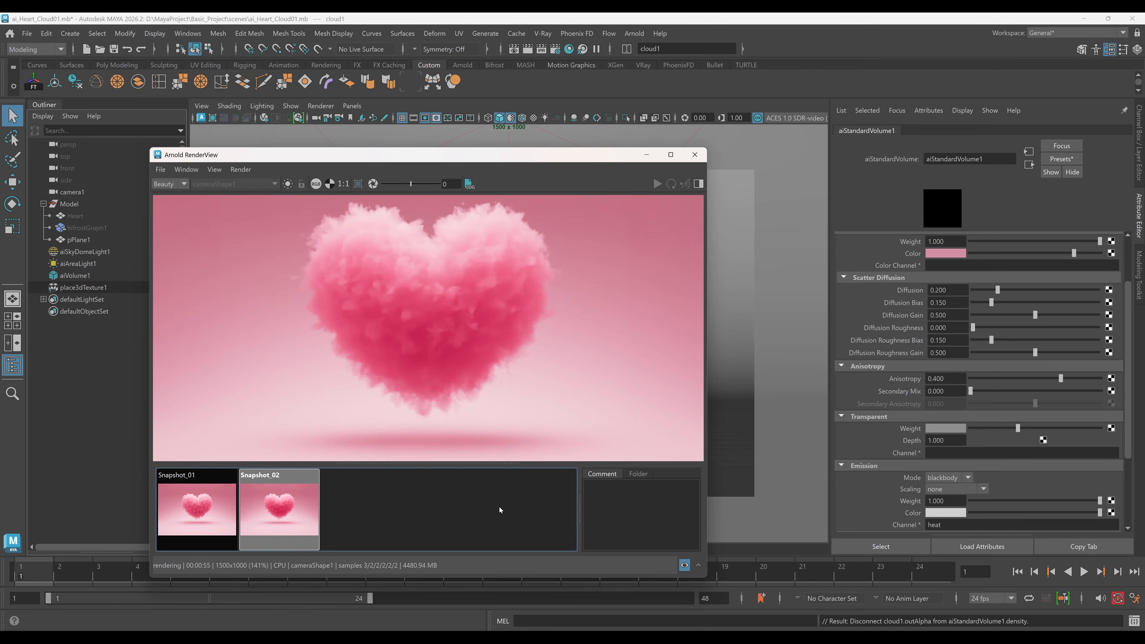
{"action": "left_click", "coordinate": [698, 565]}
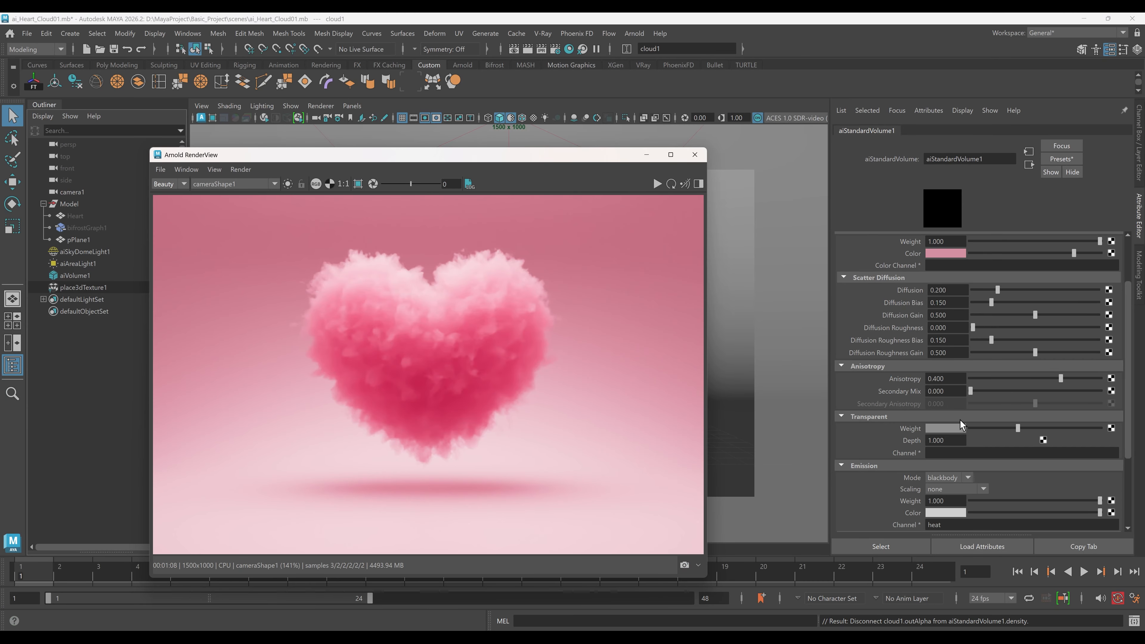
Lower the Transparent Weight to nearly black, try Transparent Depth values of 2 and 3, and restore Depth to 1.
{"action": "scroll", "coordinate": [962, 424], "scroll_direction": "down", "scroll_amount": 3}
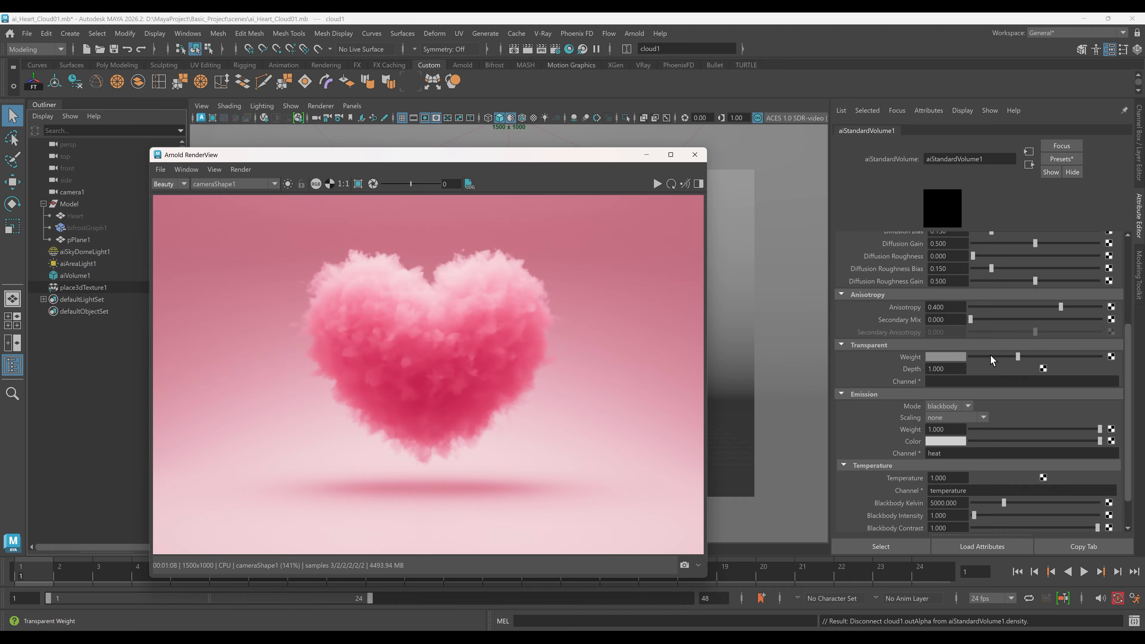
{"action": "left_click_drag", "start_coordinate": [990, 355], "coordinate": [976, 355]}
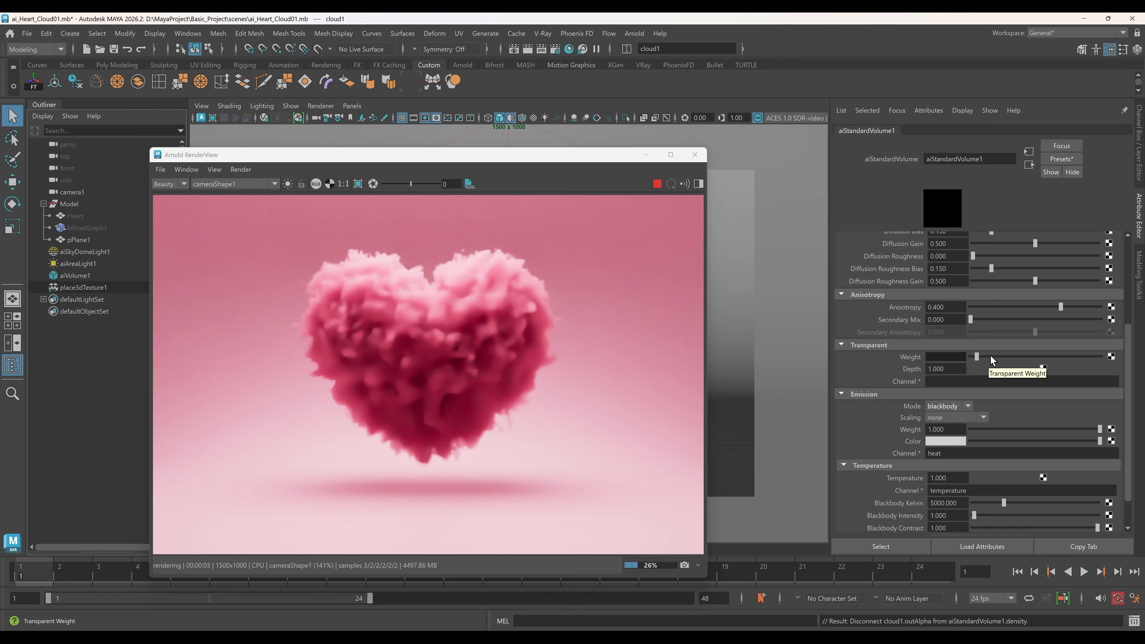
{"action": "left_click", "coordinate": [946, 369]}
{"action": "type", "text": "2"}
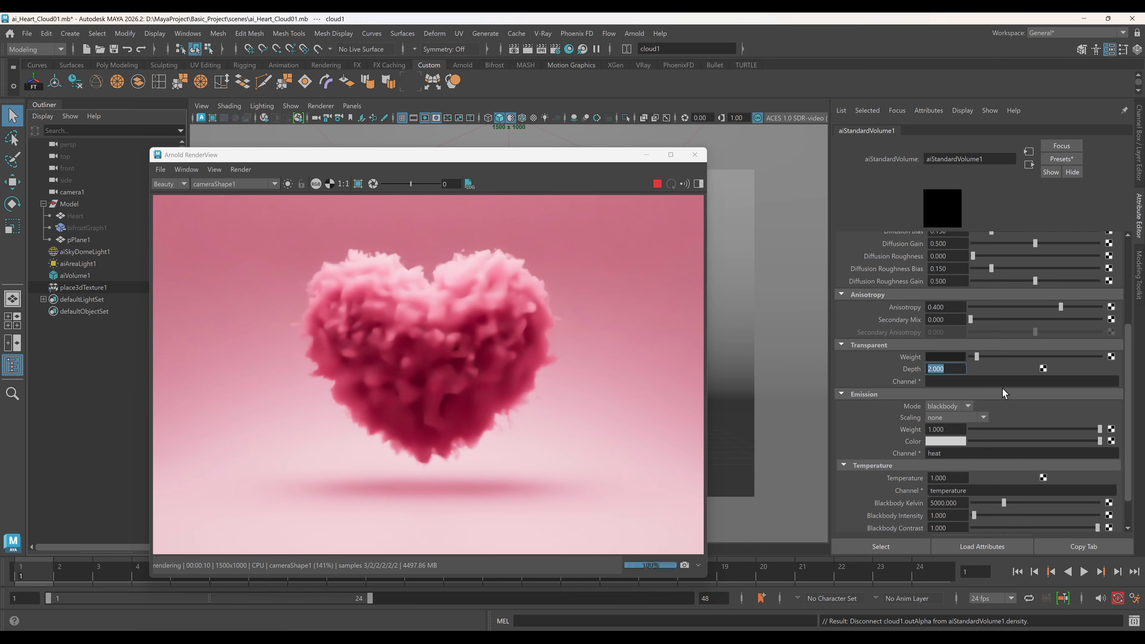
{"action": "key", "text": "BackSpace"}
{"action": "type", "text": "3"}
{"action": "key", "text": "Return"}
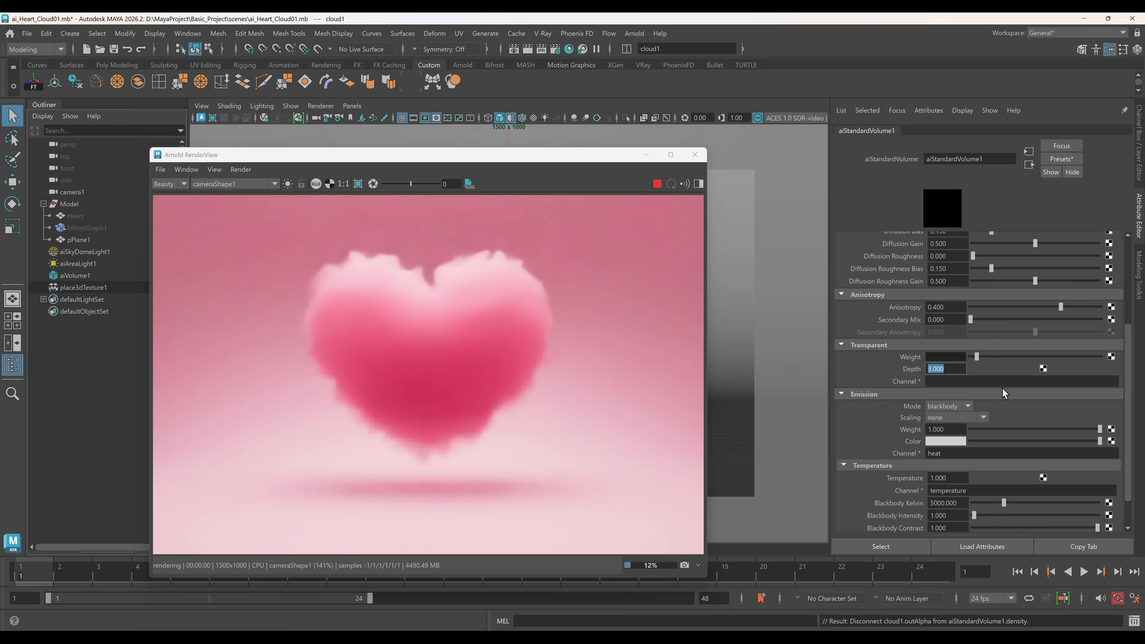
{"action": "type", "text": "1"}
{"action": "key", "text": "Return"}
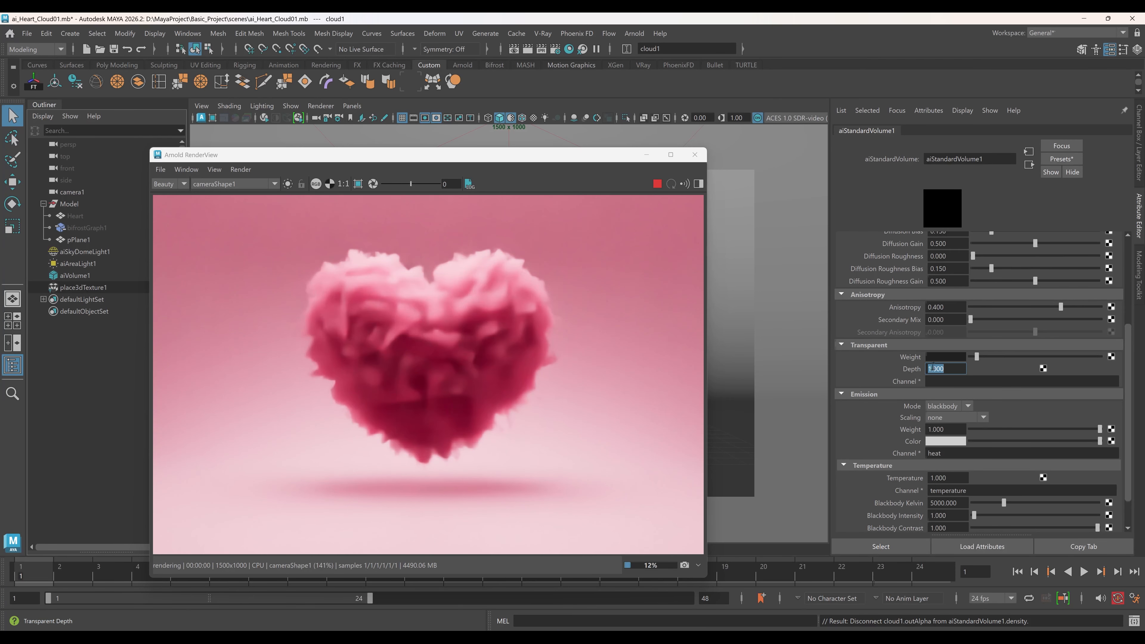
Map a 3D Brownian texture to the Transparent Weight and set the texture's Lacunarity to 1.873.
{"action": "left_click", "coordinate": [1111, 357]}
{"action": "left_click", "coordinate": [538, 258]}
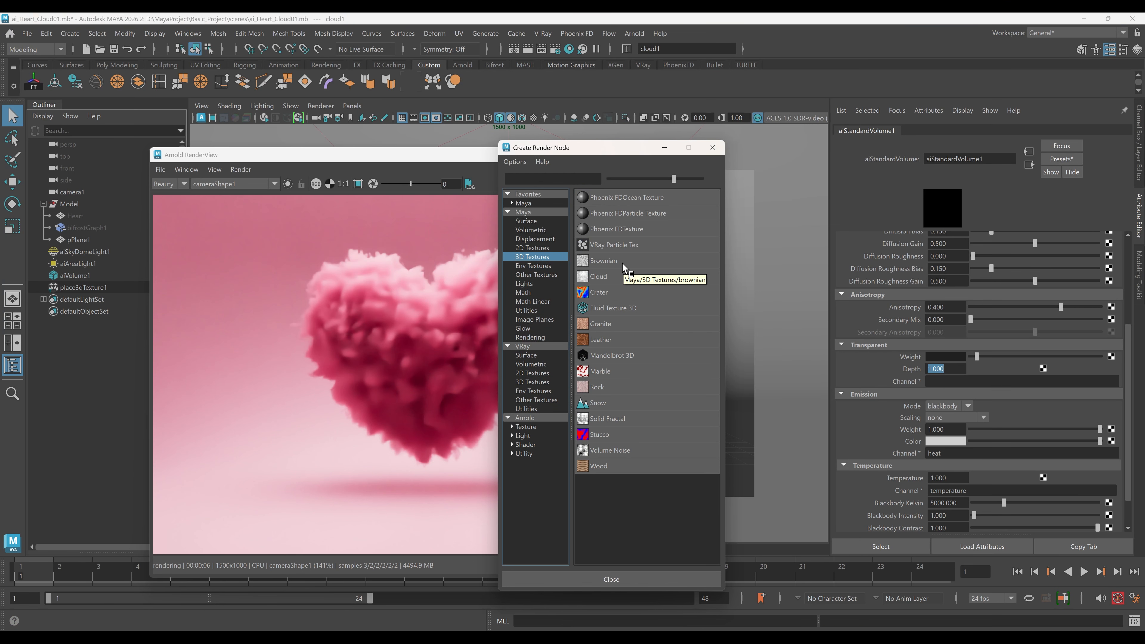
{"action": "left_click", "coordinate": [622, 263]}
{"action": "left_click_drag", "start_coordinate": [995, 246], "coordinate": [1000, 248]}
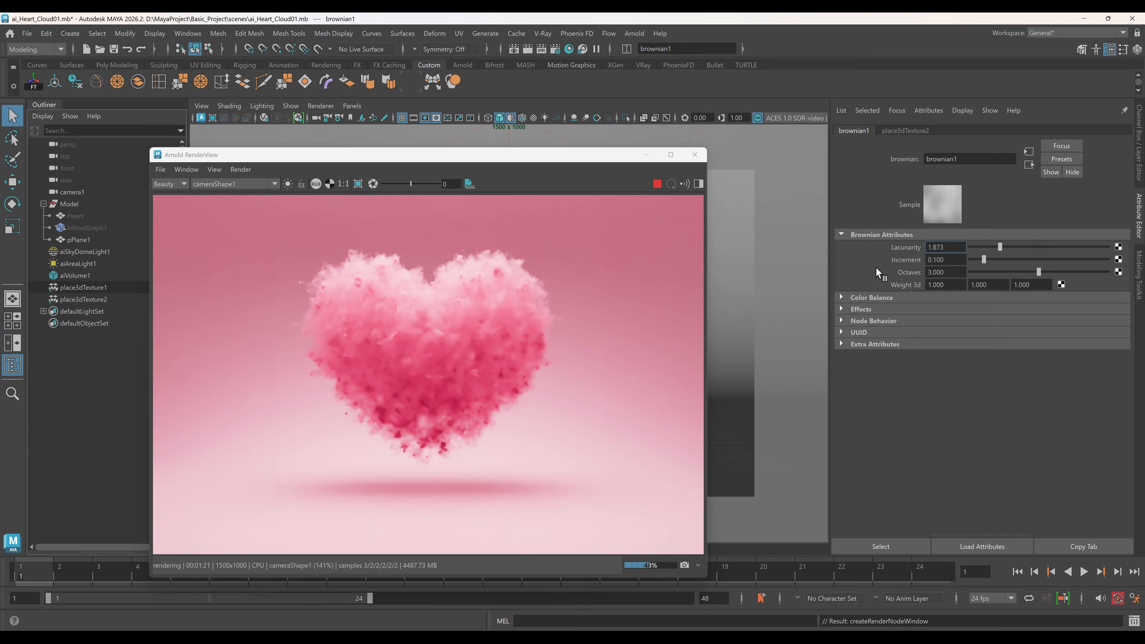
Break the Brownian texture's connection to the Transparent Weight and set the weight color's value to 0.2.
{"action": "left_click", "coordinate": [1029, 164]}
{"action": "right_click", "coordinate": [910, 360]}
{"action": "left_click", "coordinate": [969, 385]}
{"action": "left_click", "coordinate": [952, 356]}
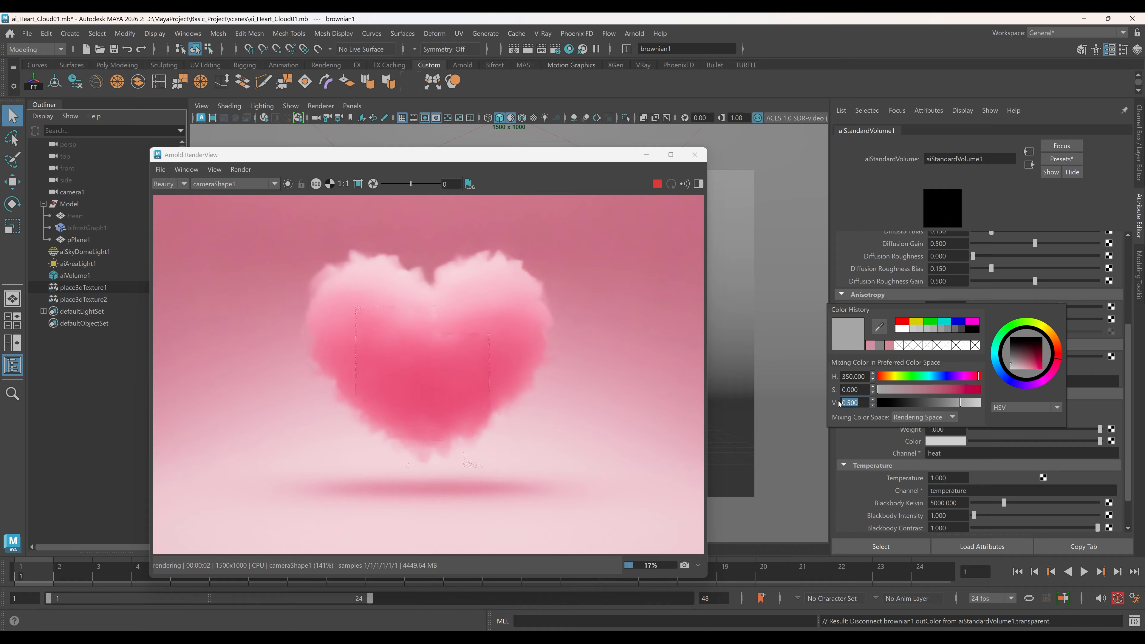
{"action": "type", "text": "0.2"}
{"action": "key", "text": "Return"}
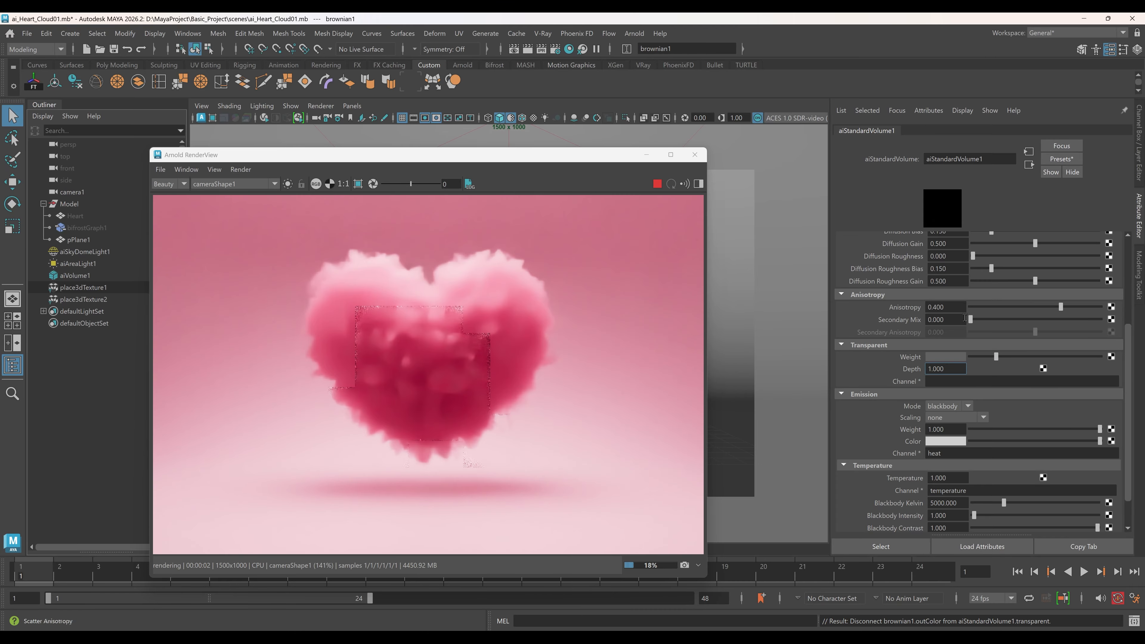
Set the volume shader's Emission Mode to none and restart the Arnold render.
{"action": "scroll", "coordinate": [995, 396], "scroll_direction": "down", "scroll_amount": 2}
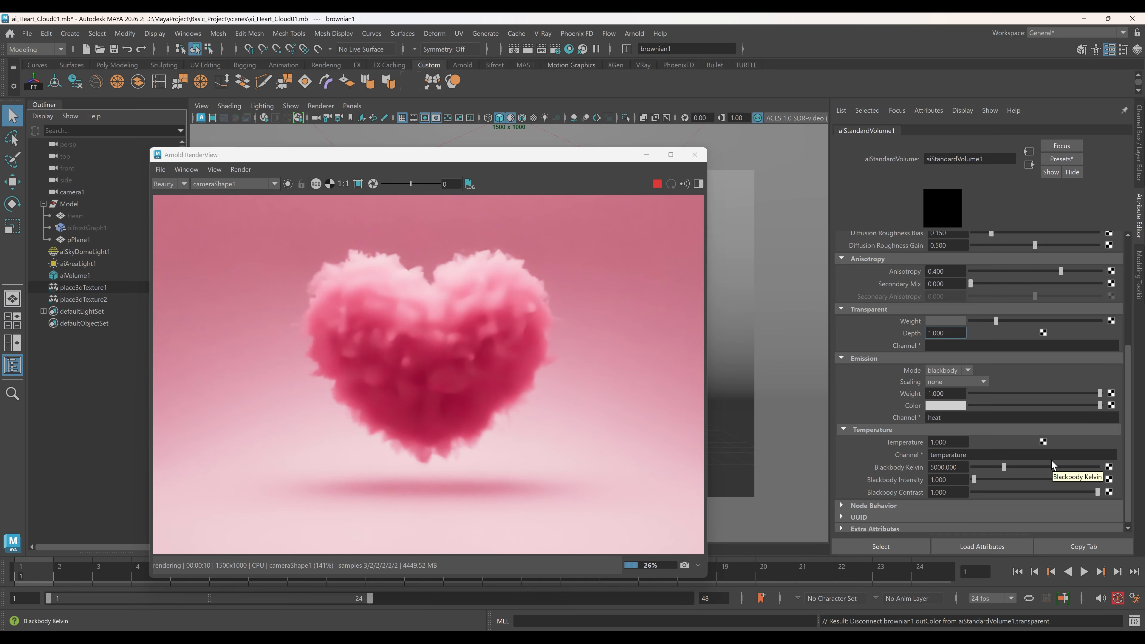
{"action": "left_click", "coordinate": [948, 369]}
{"action": "left_click", "coordinate": [958, 381]}
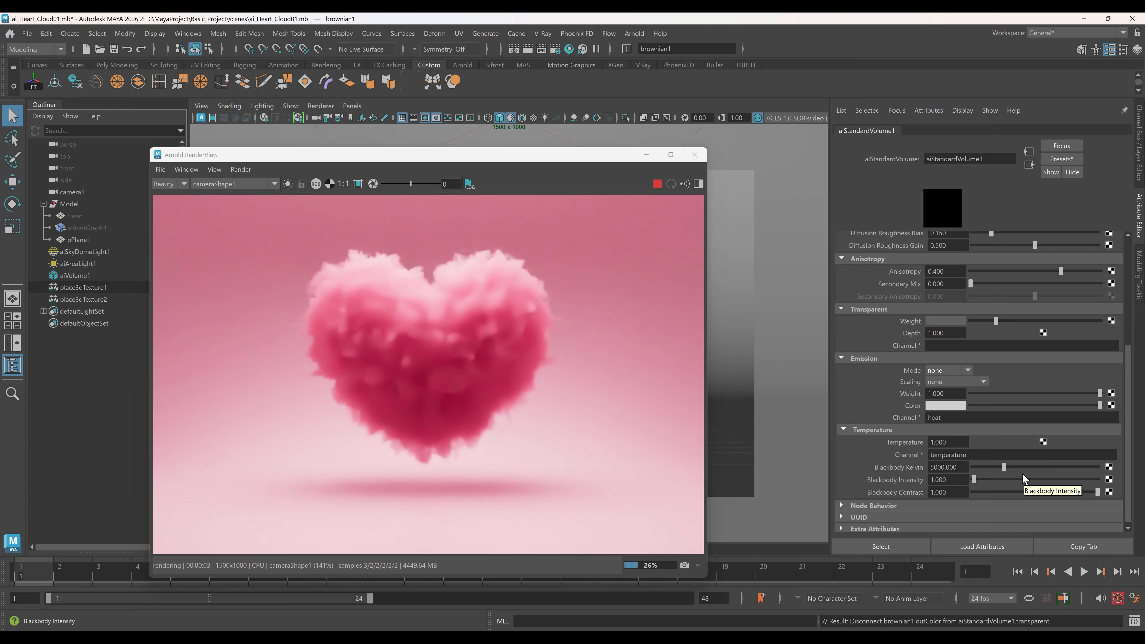
{"action": "left_click", "coordinate": [656, 184]}
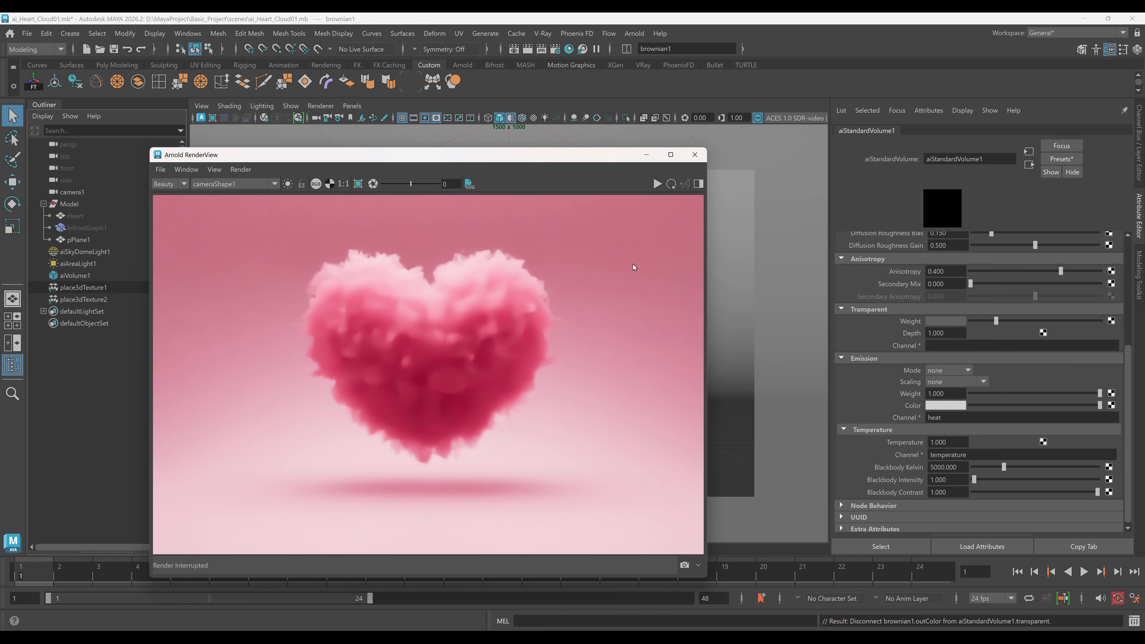
{"action": "left_click", "coordinate": [671, 184]}
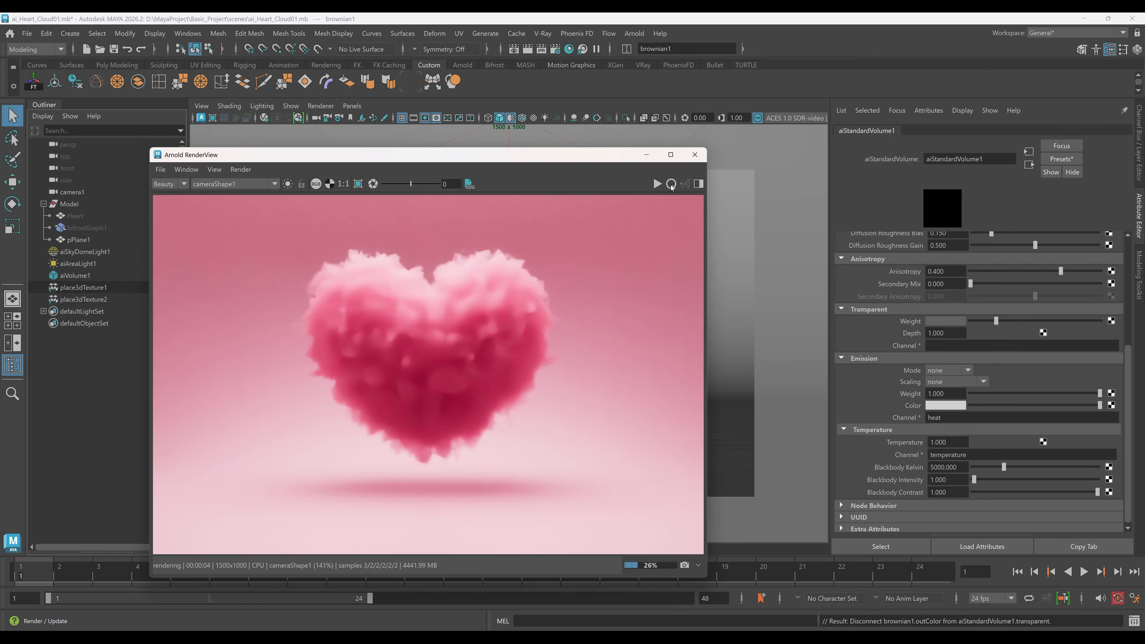